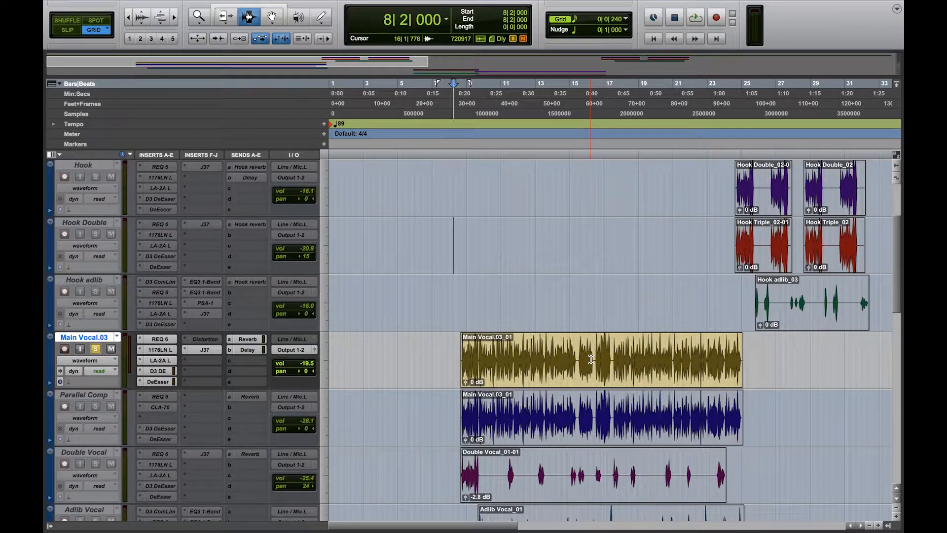
Step: Create a new empty playlist on the Main Vocal.03 track, keeping the suggested playlist name
{"action": "left_click", "coordinate": [879, 525]}
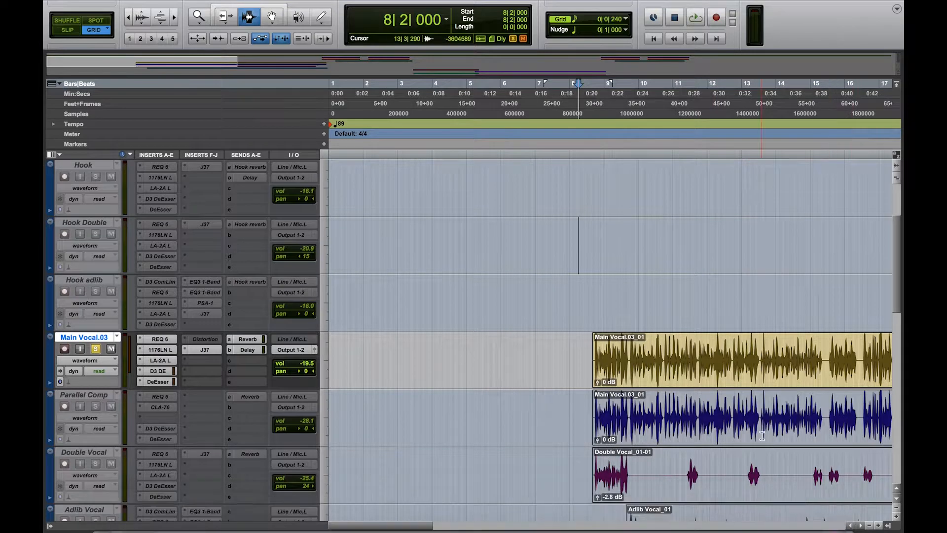
{"action": "scroll", "coordinate": [732, 435], "scroll_direction": "right", "scroll_amount": 10}
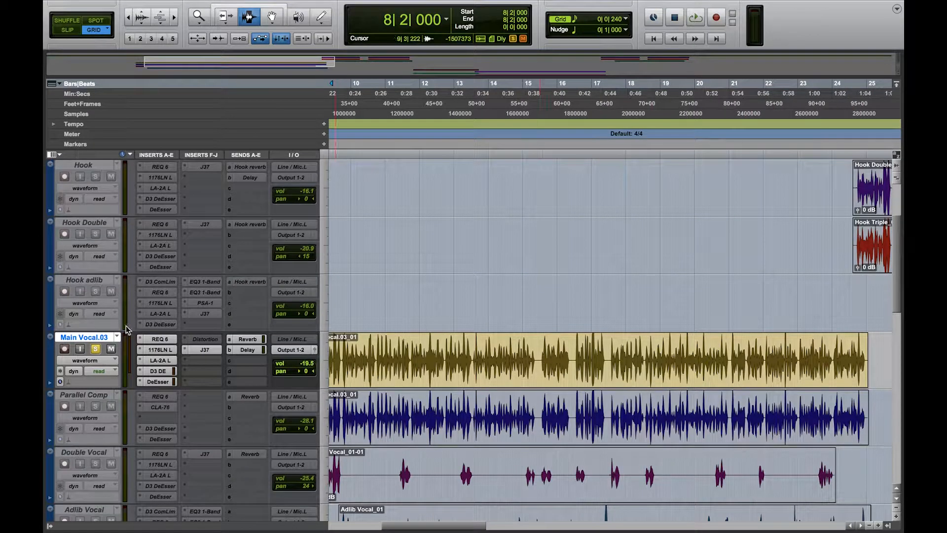
{"action": "left_click", "coordinate": [117, 337]}
{"action": "left_click", "coordinate": [117, 339]}
{"action": "left_click", "coordinate": [117, 338]}
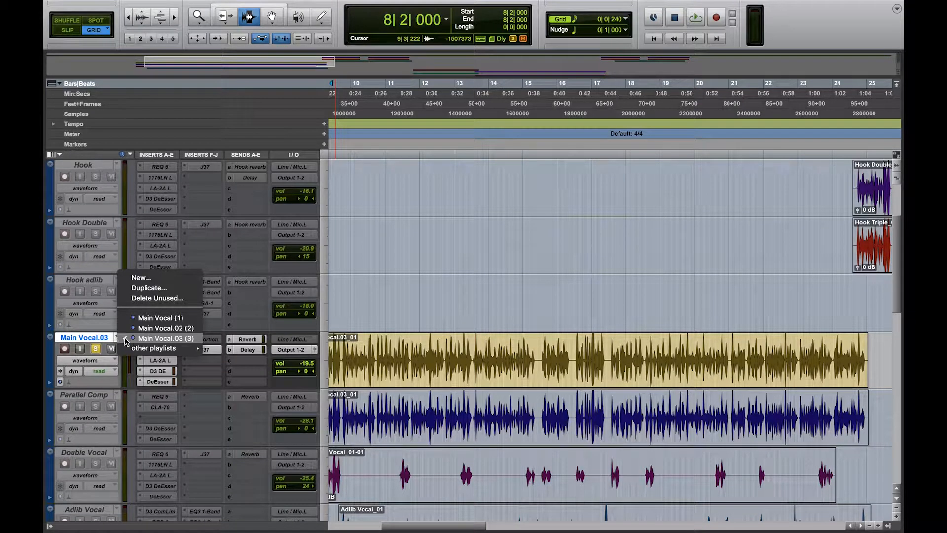
{"action": "left_click", "coordinate": [176, 277]}
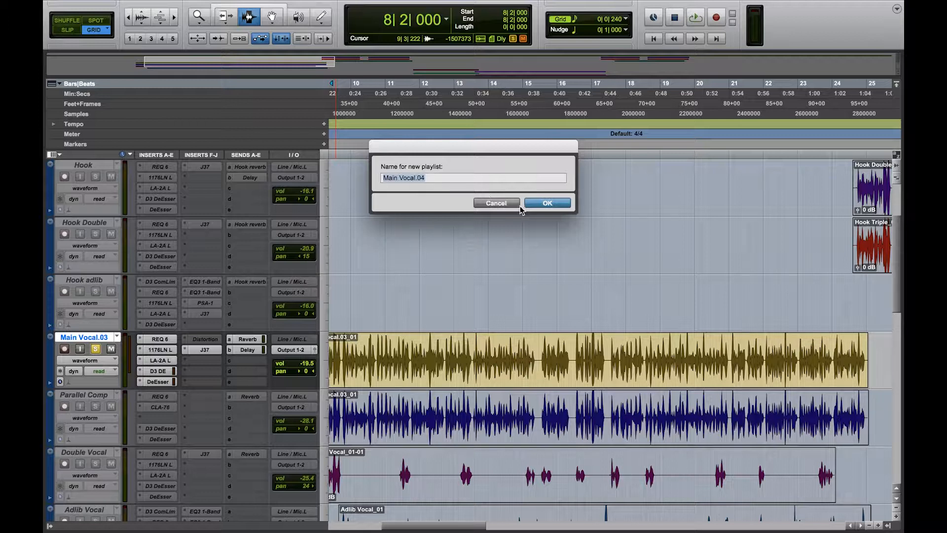
{"action": "left_click", "coordinate": [534, 203]}
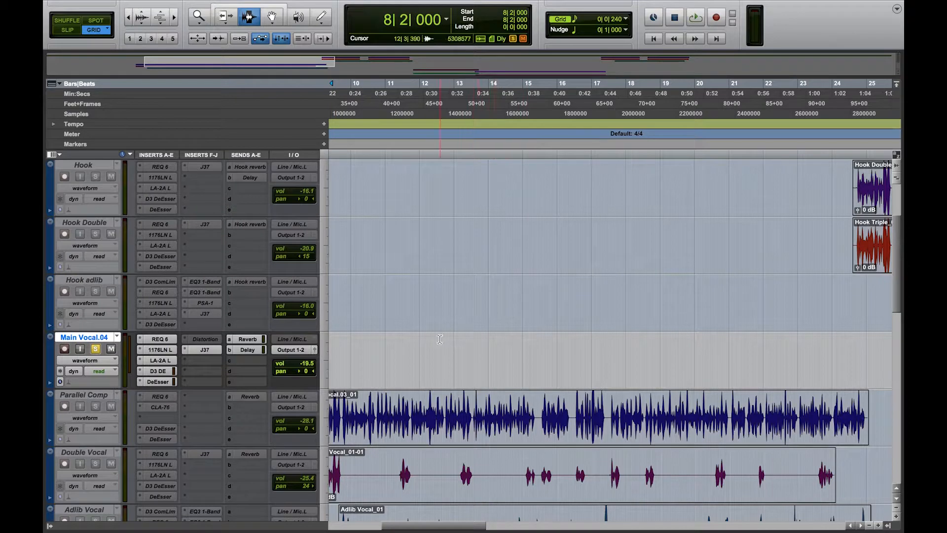
{"action": "scroll", "coordinate": [440, 338], "scroll_direction": "left", "scroll_amount": 3}
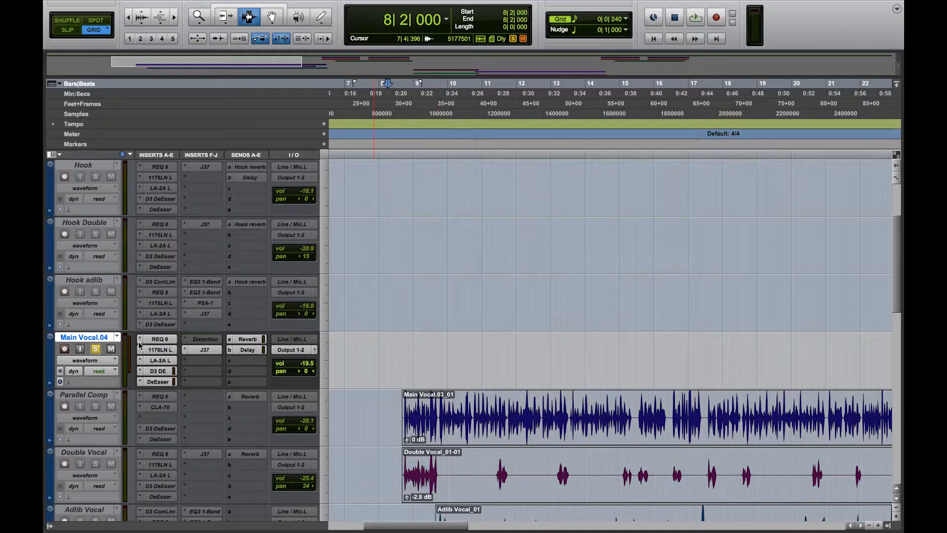
{"action": "left_click", "coordinate": [118, 336]}
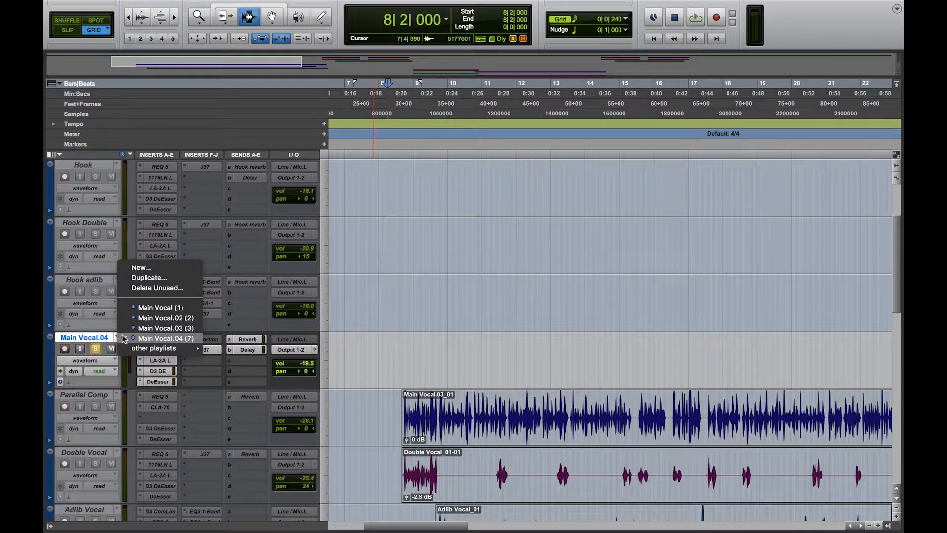
{"action": "left_click", "coordinate": [148, 269]}
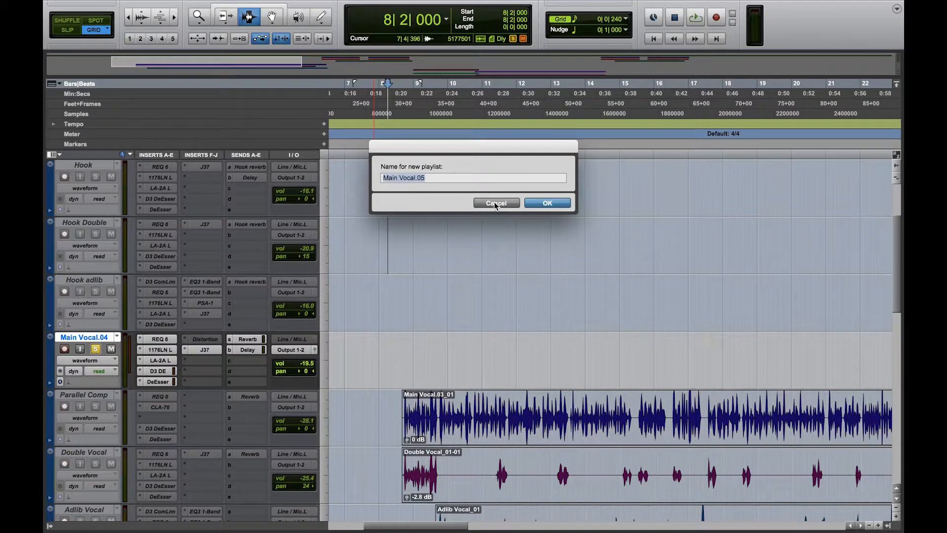
{"action": "left_click", "coordinate": [495, 204]}
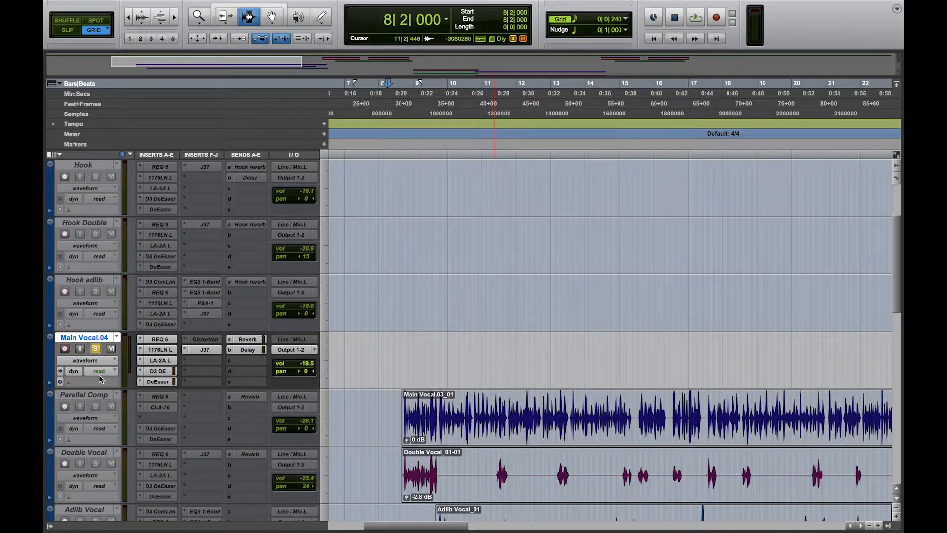
Step: Switch the Main Vocal.04 track's view from waveform to playlists to show its alternate takes
{"action": "left_click", "coordinate": [117, 340]}
{"action": "left_click", "coordinate": [115, 361]}
{"action": "left_click", "coordinate": [115, 362]}
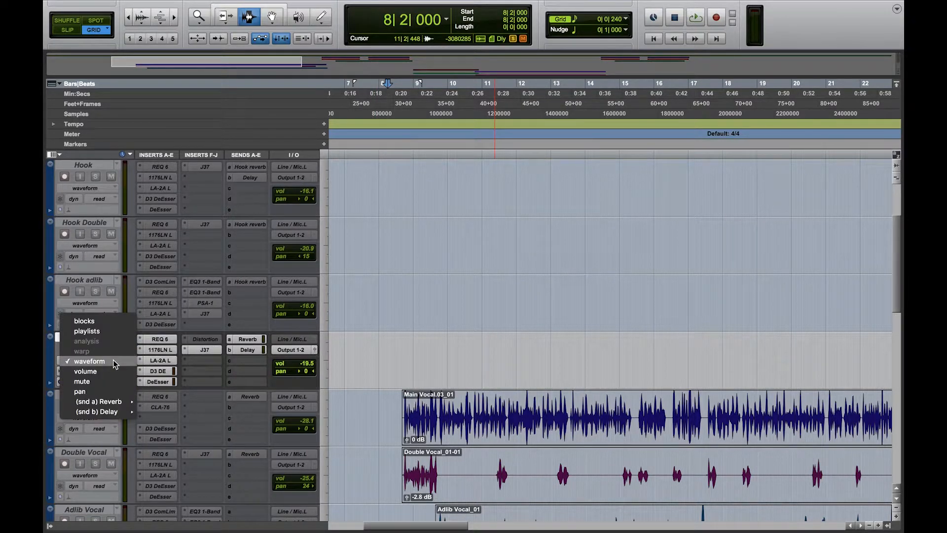
{"action": "left_click", "coordinate": [104, 331]}
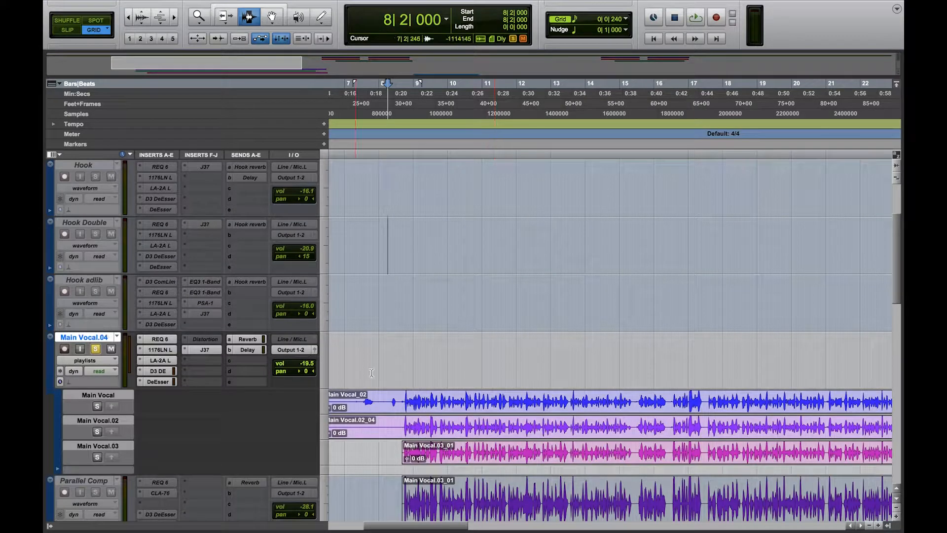
{"action": "scroll", "coordinate": [376, 375], "scroll_direction": "down", "scroll_amount": 2}
{"action": "scroll", "coordinate": [375, 375], "scroll_direction": "left", "scroll_amount": 3}
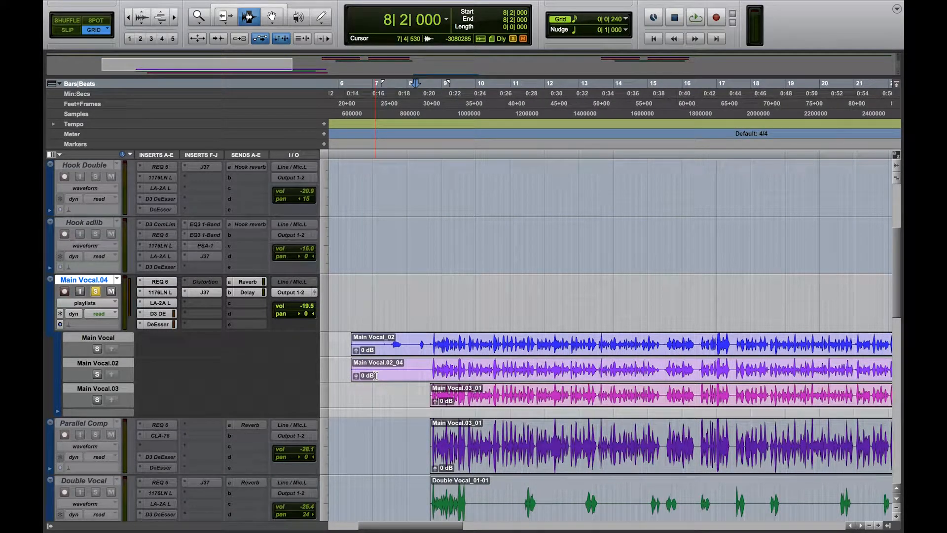
{"action": "scroll", "coordinate": [376, 376], "scroll_direction": "down", "scroll_amount": 2}
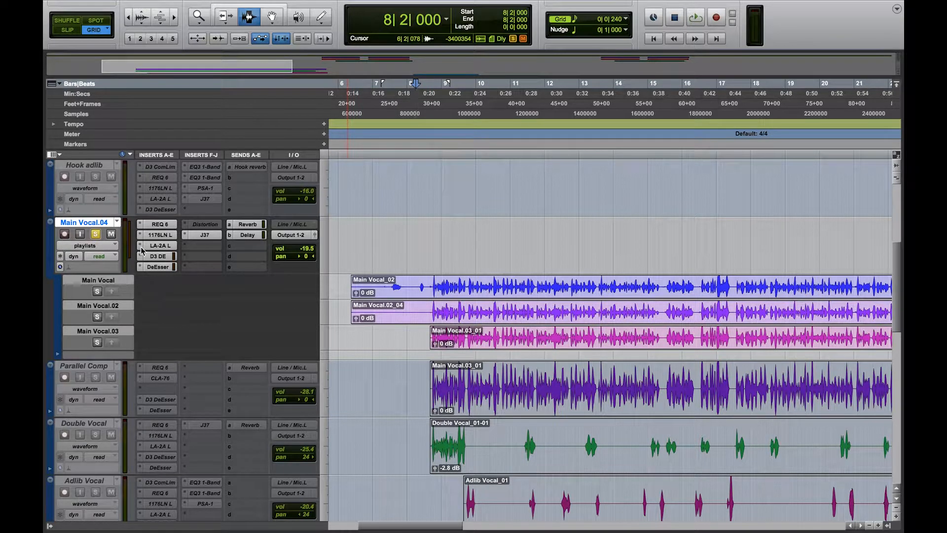
Step: Make Main Vocal.03 the active playlist on the main vocal track
{"action": "left_click", "coordinate": [118, 223]}
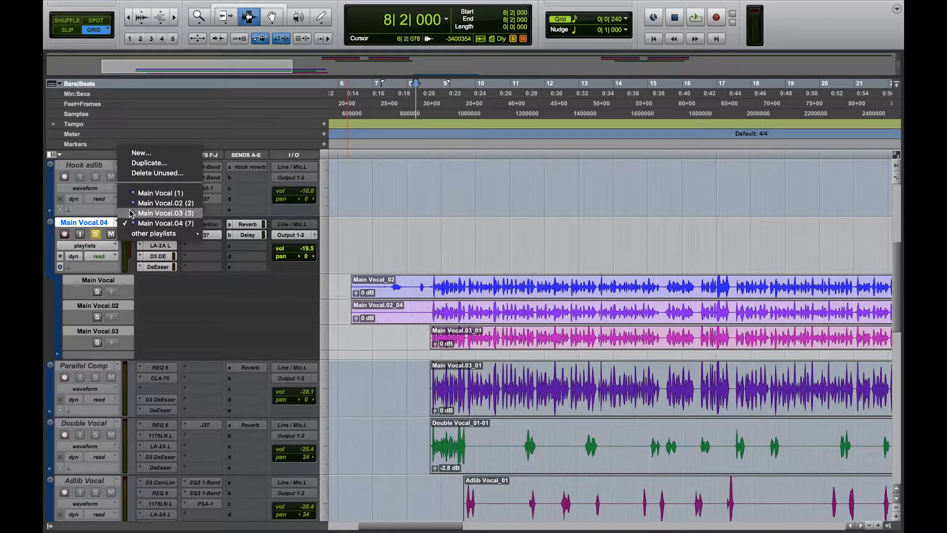
{"action": "left_click", "coordinate": [165, 213]}
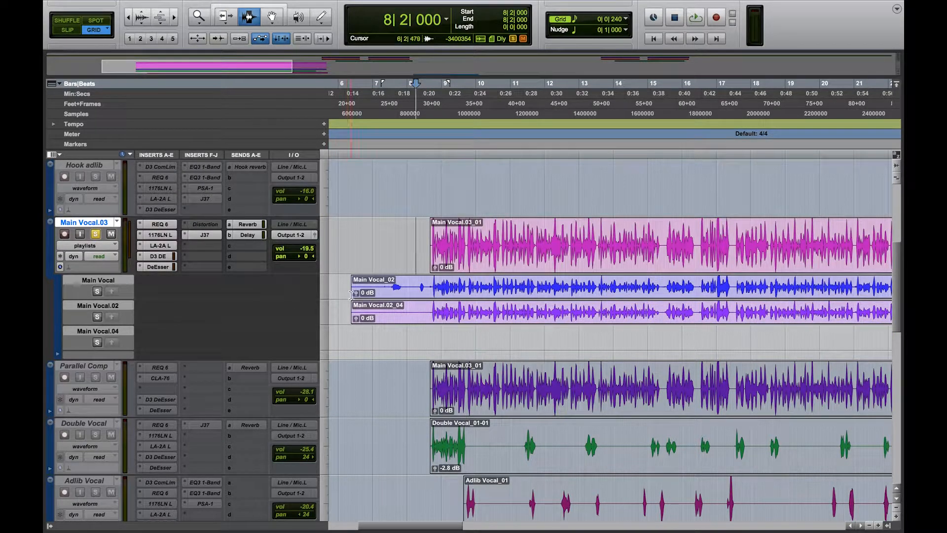
{"action": "scroll", "coordinate": [351, 295], "scroll_direction": "right", "scroll_amount": 3}
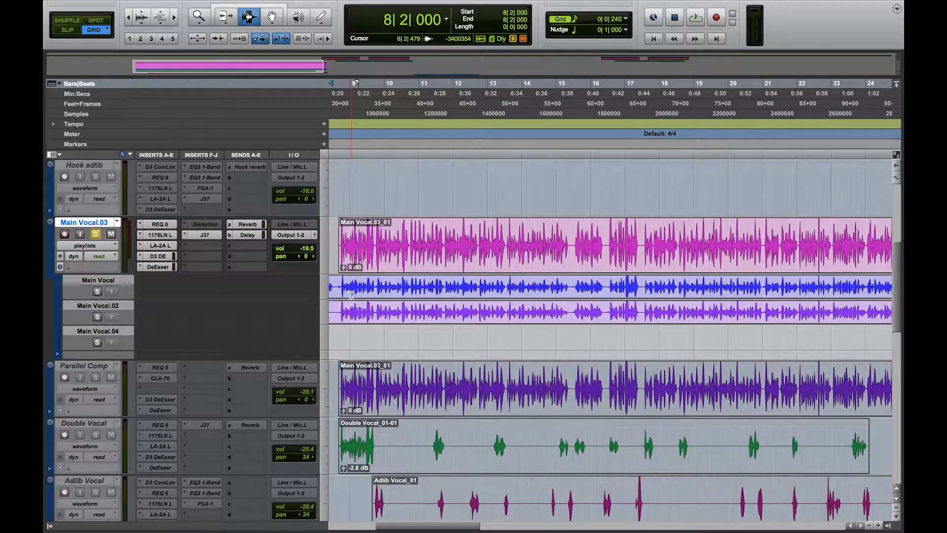
{"action": "scroll", "coordinate": [351, 295], "scroll_direction": "left", "scroll_amount": 2}
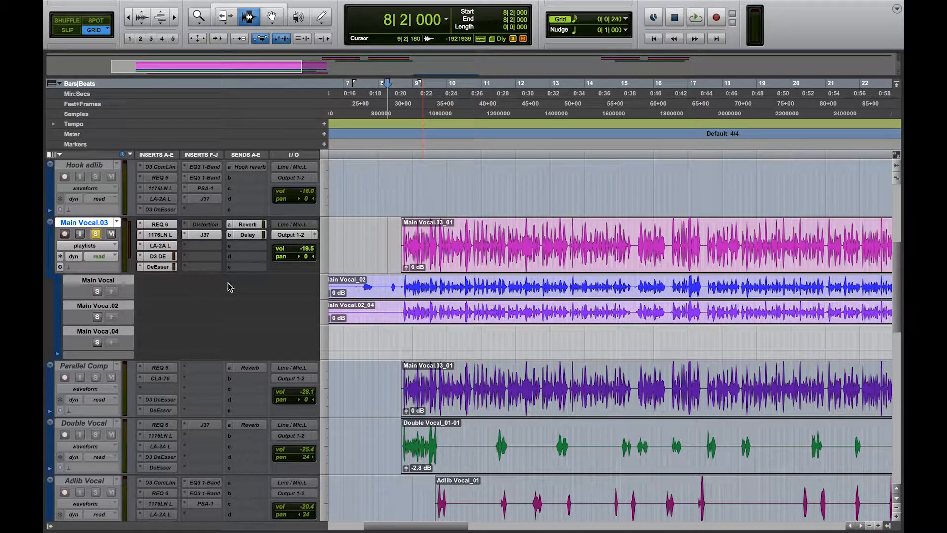
Step: Play the opening phrase of the Main Vocal.03 take twice, starting from 8|3|480
{"action": "left_click", "coordinate": [400, 244]}
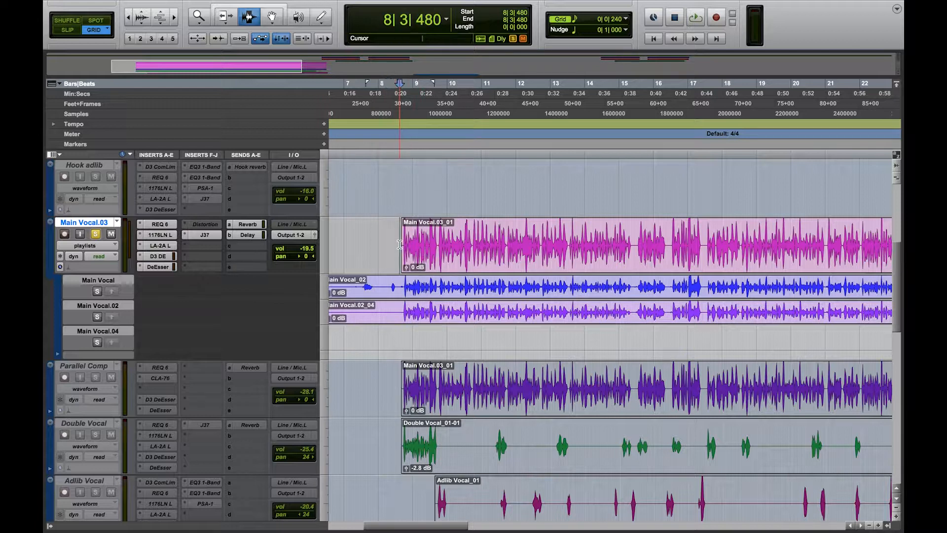
{"action": "key", "text": "space"}
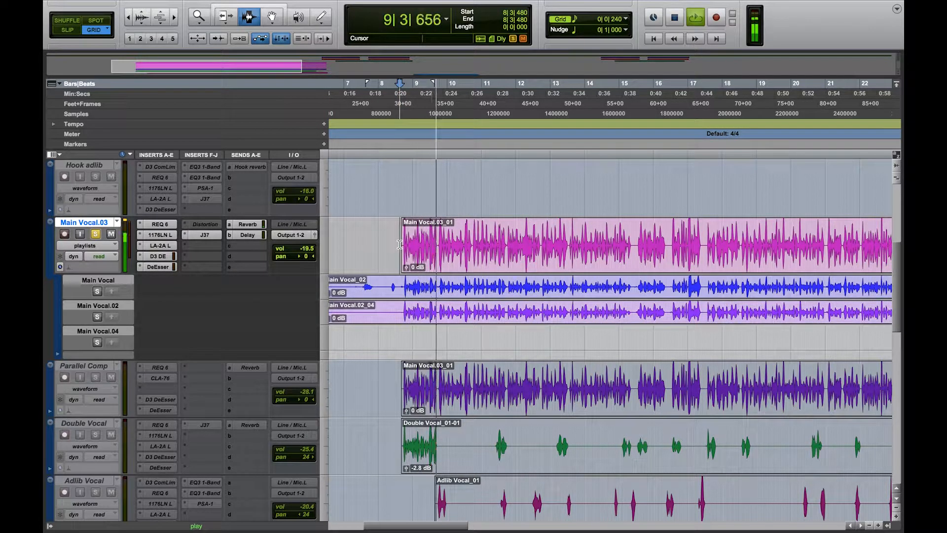
{"action": "key", "text": "space"}
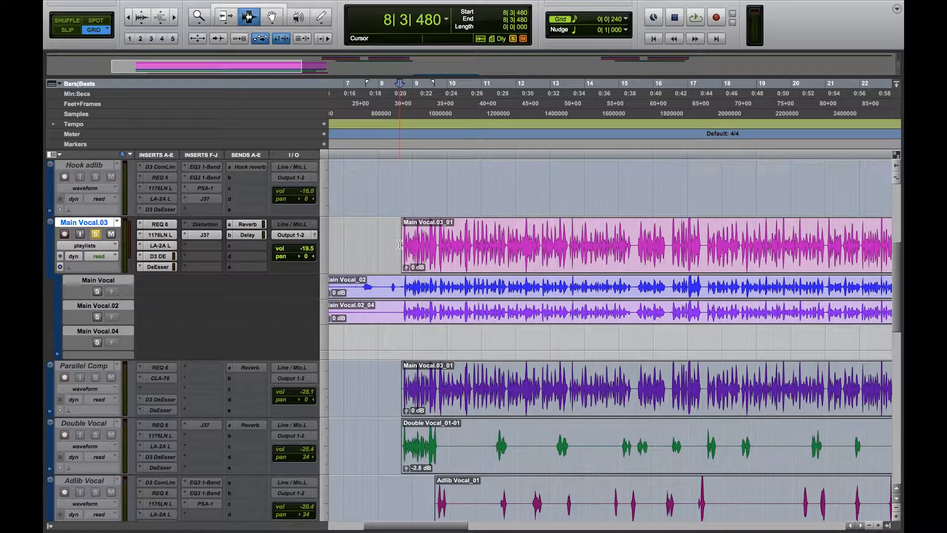
{"action": "key", "text": "space"}
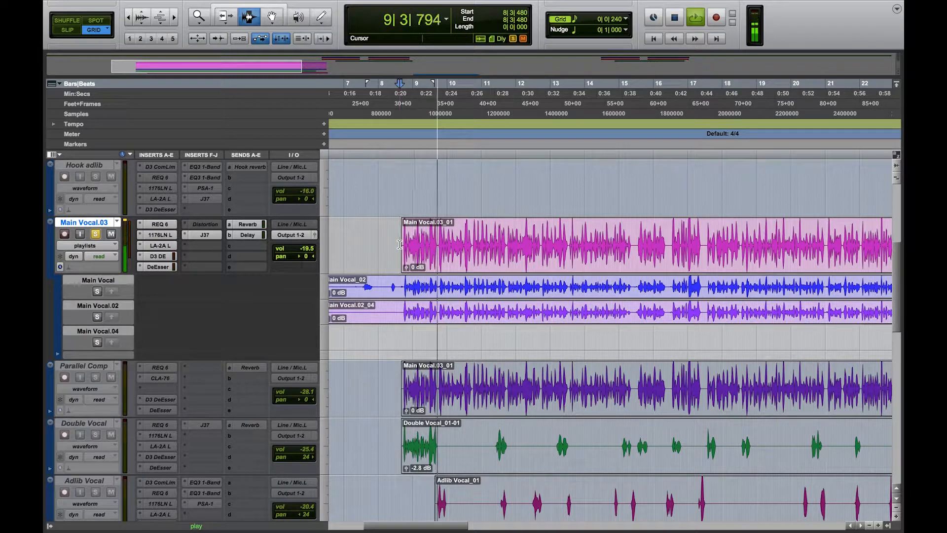
{"action": "key", "text": "space"}
Step: Select the opening phrase of the Main Vocal.03 clip and set the grid value to 1/8 note
{"action": "left_click_drag", "start_coordinate": [402, 245], "coordinate": [438, 256]}
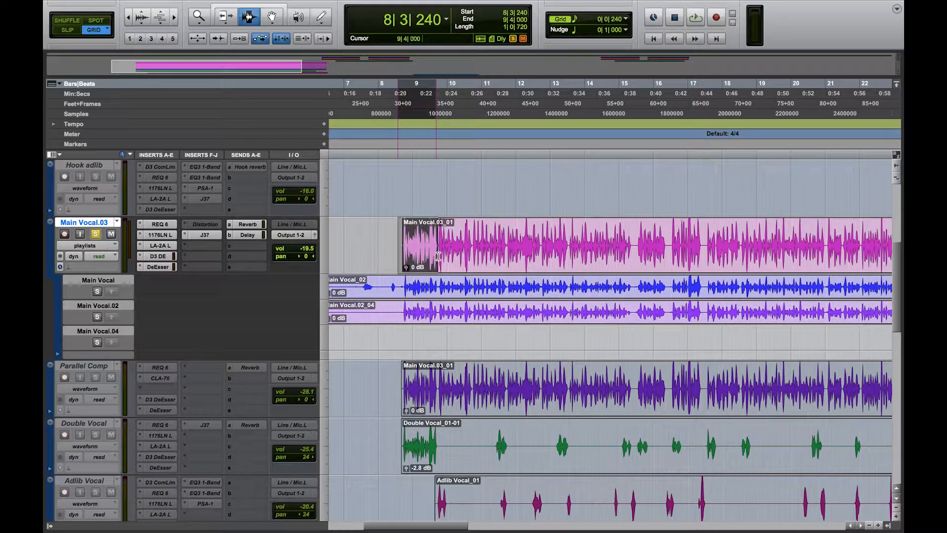
{"action": "left_click", "coordinate": [576, 23]}
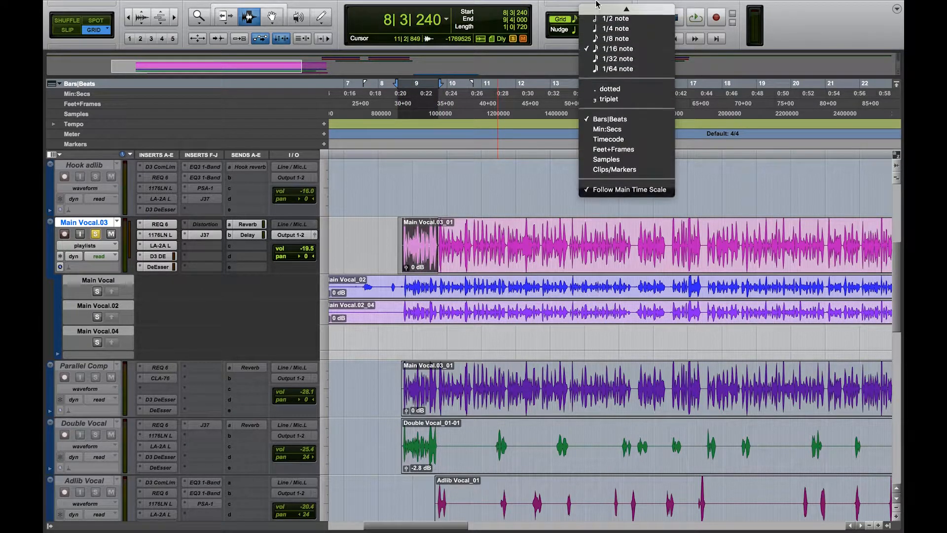
{"action": "mouse_move", "coordinate": [596, 4]}
{"action": "left_click", "coordinate": [610, 44]}
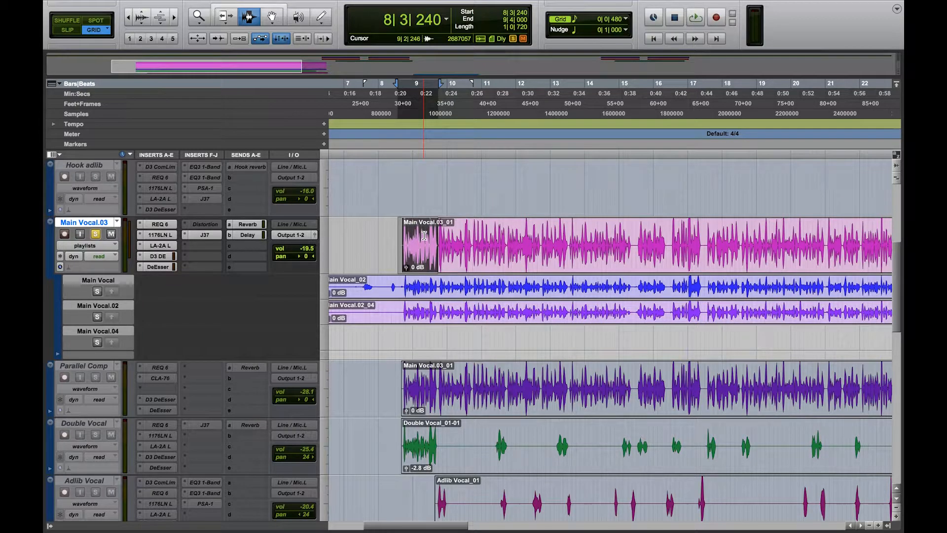
Step: Solo the Main Vocal playlist lane and play its opening phrase from 8|4|000 to 9|4|000
{"action": "left_click", "coordinate": [98, 291]}
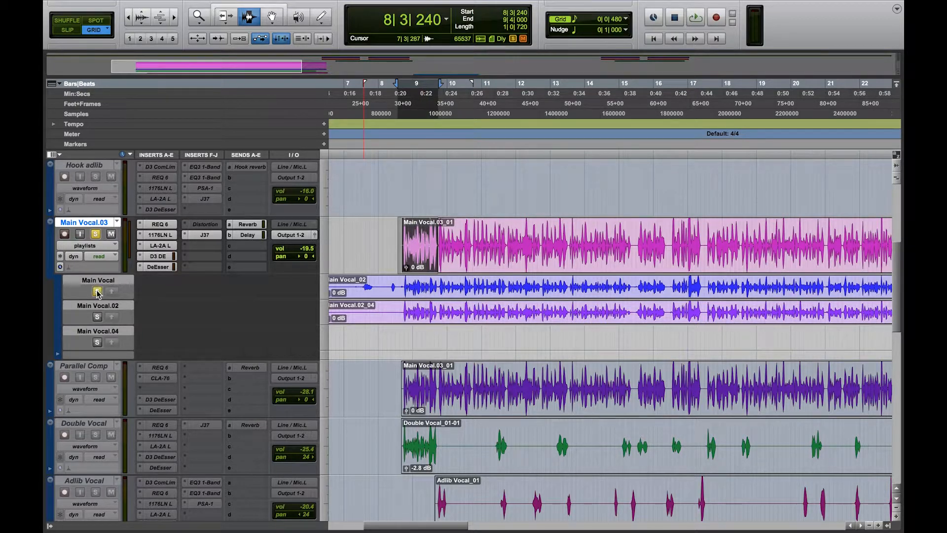
{"action": "left_click", "coordinate": [403, 289]}
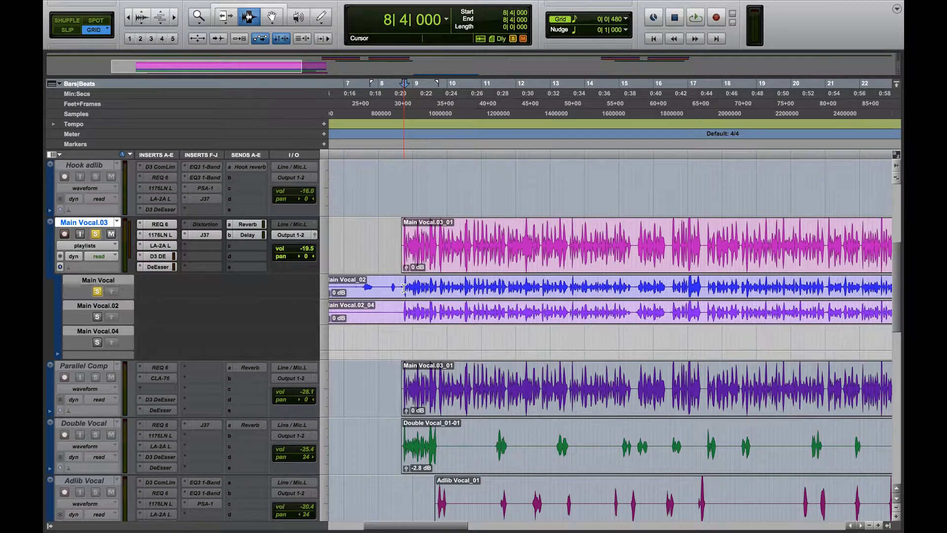
{"action": "left_click_drag", "start_coordinate": [404, 288], "coordinate": [439, 293]}
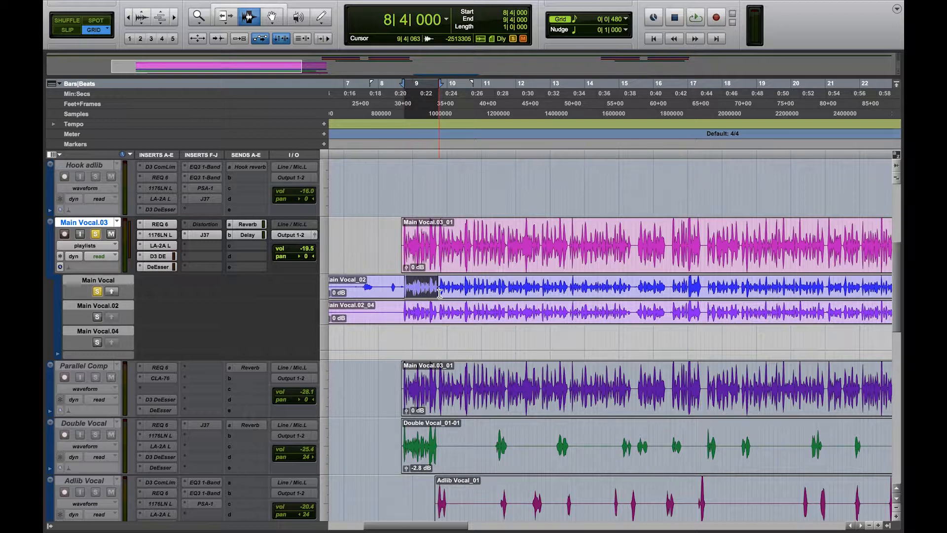
{"action": "key", "text": "space"}
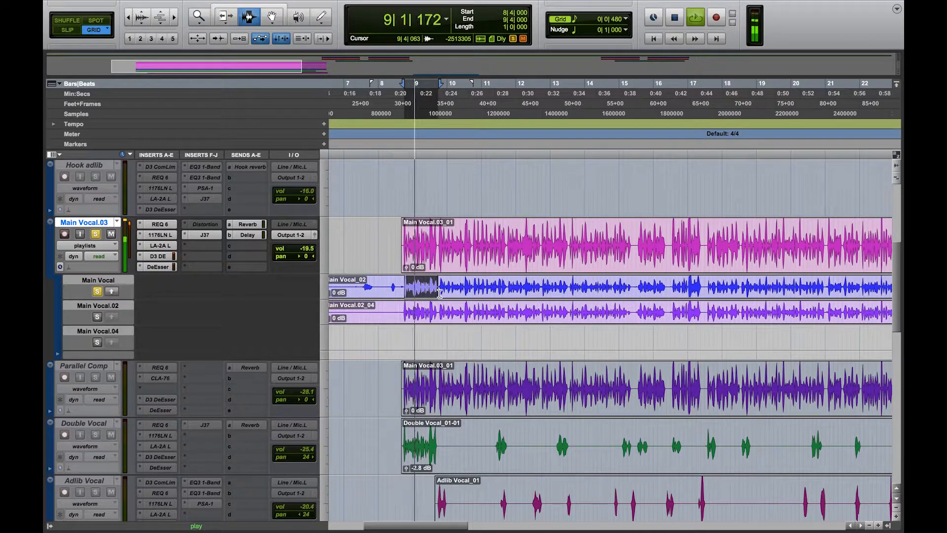
{"action": "key", "text": "space"}
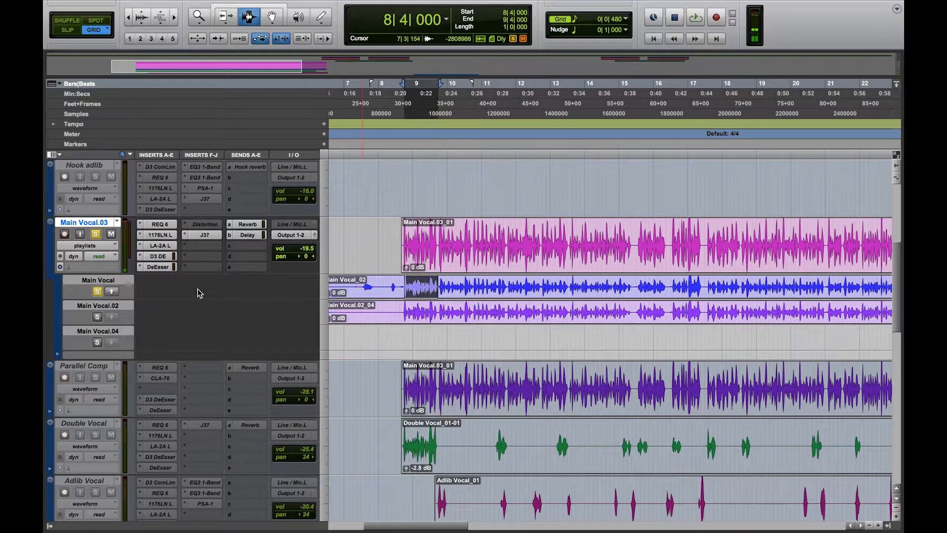
Step: Solo the Main Vocal.02 playlist lane, select its opening phrase from 8|4|000 to 9|4|000 and play it
{"action": "left_click", "coordinate": [97, 316]}
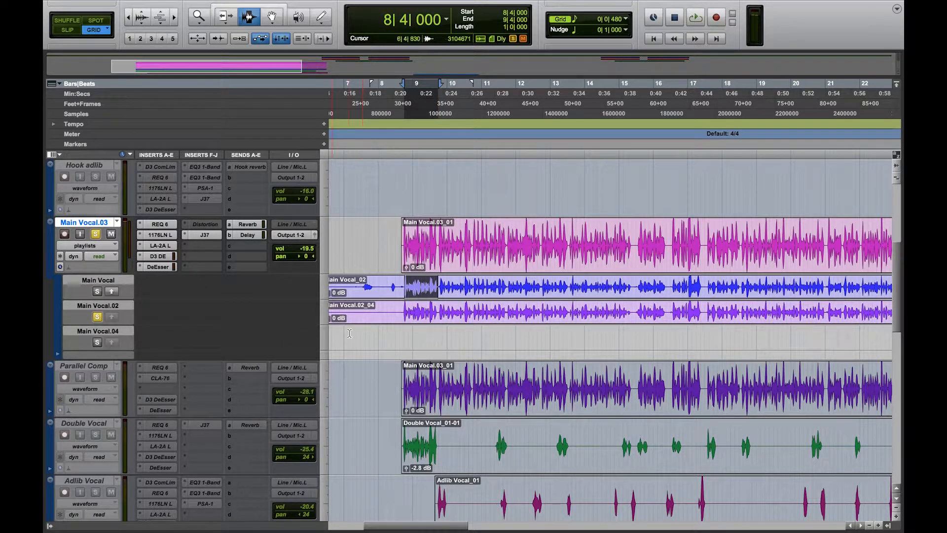
{"action": "left_click_drag", "start_coordinate": [409, 310], "coordinate": [437, 310]}
{"action": "key", "text": "space"}
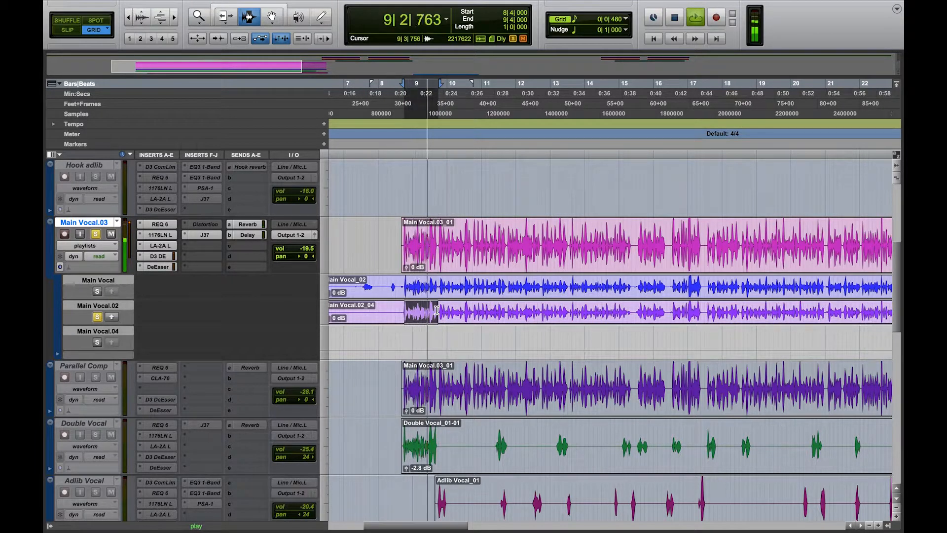
{"action": "key", "text": "space"}
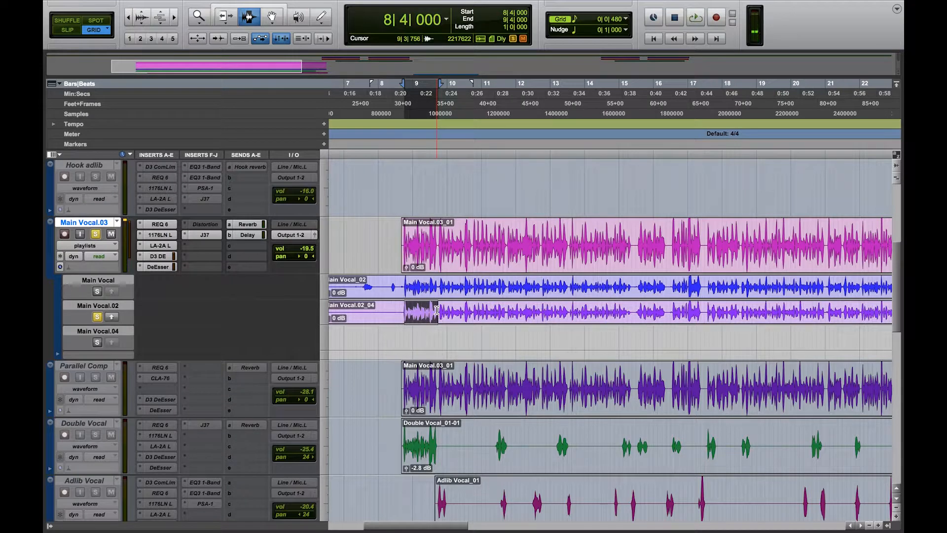
Step: Reselect the opening phrase in the Main Vocal playlist lane, solo that lane again and replay the phrase for comparison
{"action": "left_click", "coordinate": [403, 286]}
{"action": "left_click_drag", "start_coordinate": [407, 286], "coordinate": [438, 295]}
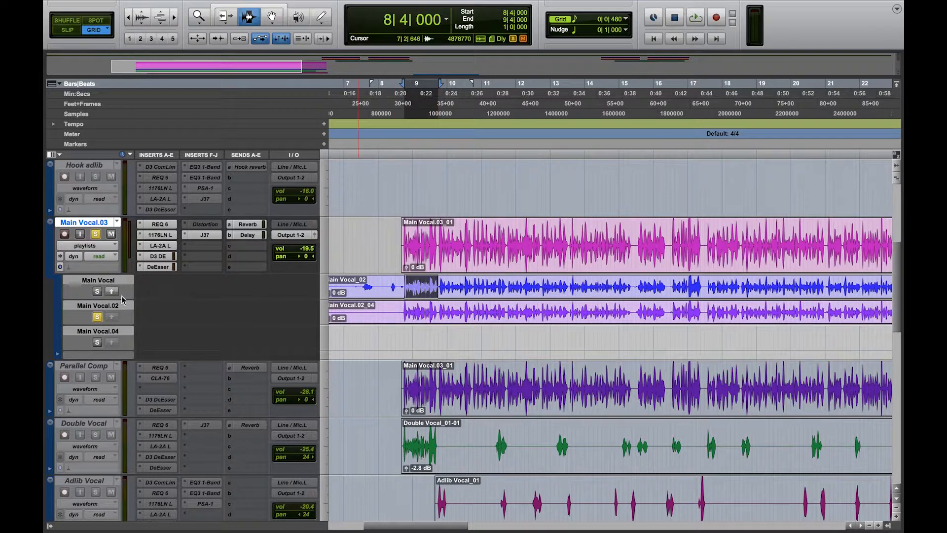
{"action": "left_click", "coordinate": [97, 292]}
{"action": "key", "text": "space"}
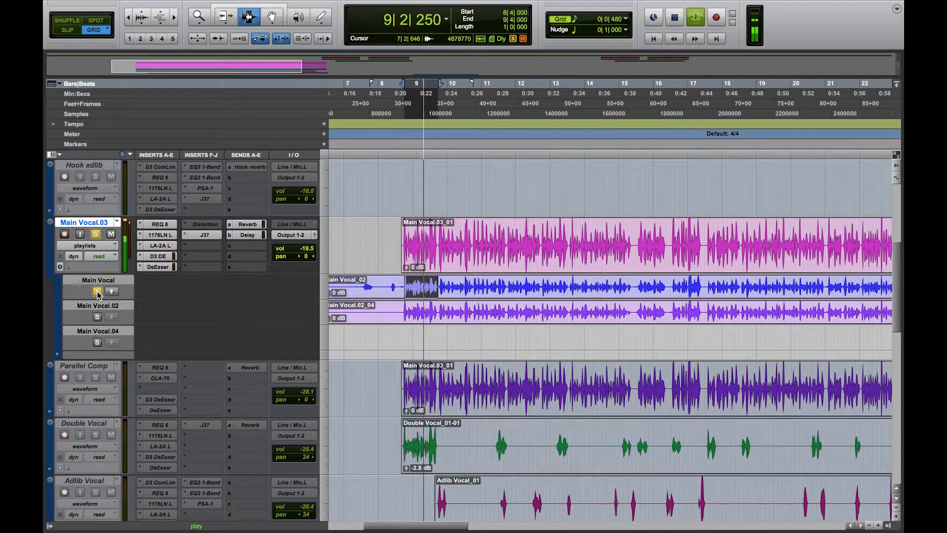
{"action": "key", "text": "space"}
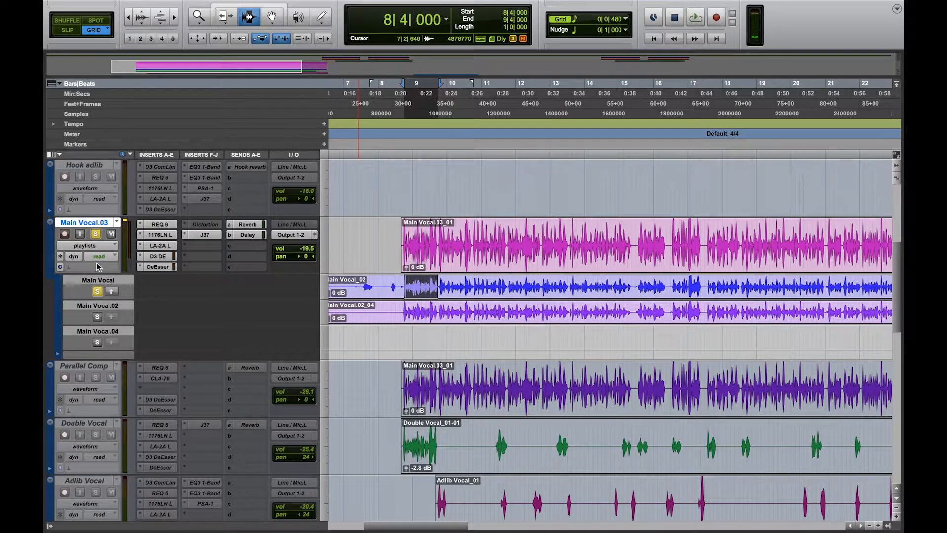
Step: Play the selected opening phrase of the Main Vocal playlist lane once more
{"action": "key", "text": "space"}
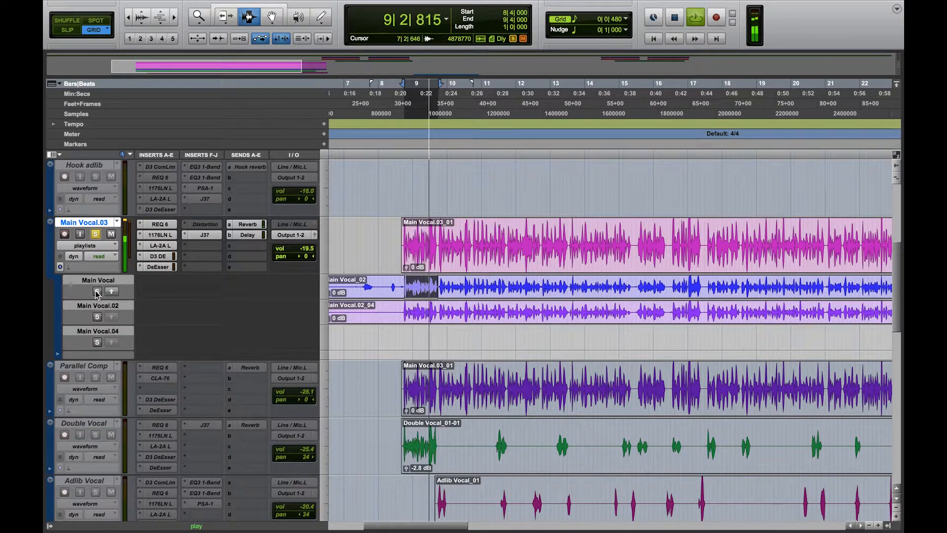
{"action": "key", "text": "space"}
{"action": "left_click", "coordinate": [97, 292]}
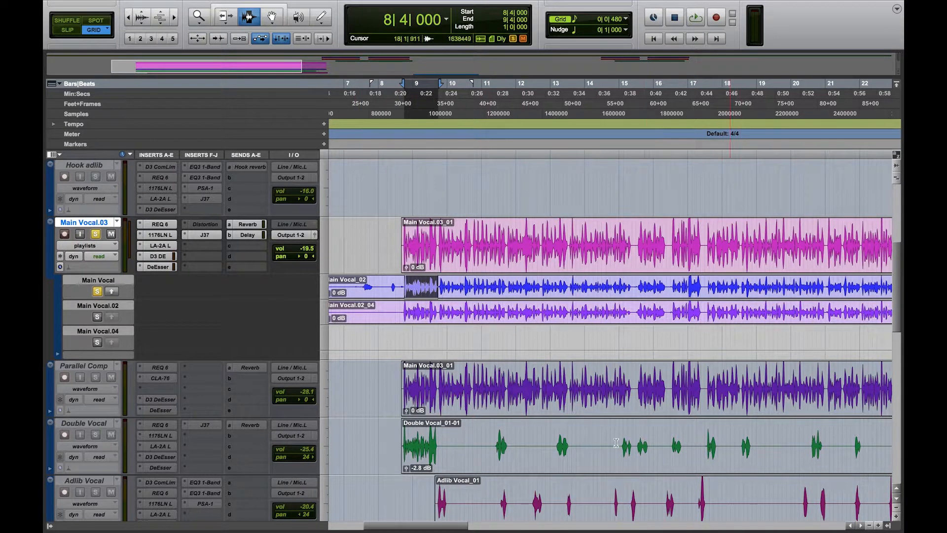
Step: Select the opening phrase from 8|3|480 to 9|4|000 in the Main Vocal lane and copy it to the main playlist
{"action": "left_click", "coordinate": [399, 285]}
{"action": "left_click_drag", "start_coordinate": [398, 285], "coordinate": [440, 296]}
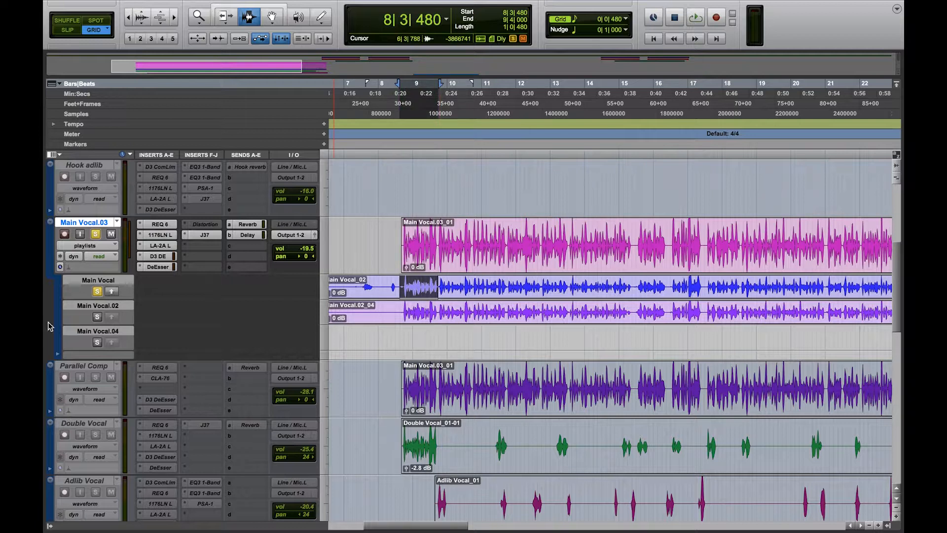
{"action": "left_click", "coordinate": [113, 294]}
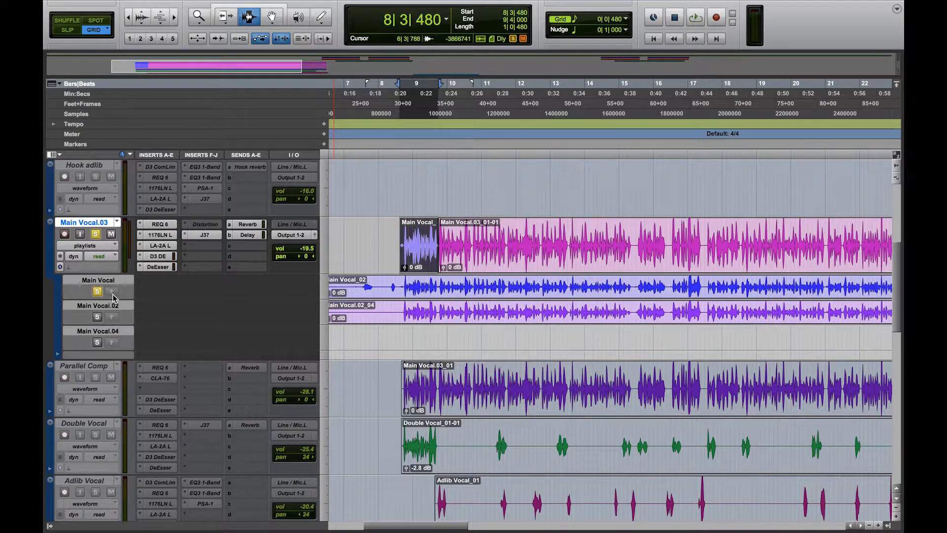
Step: Unsolo the Main Vocal lane and play the comped Main Vocal.03 track from 8|3|000 to check the opening phrase
{"action": "left_click", "coordinate": [97, 291]}
{"action": "left_click", "coordinate": [399, 235]}
{"action": "key", "text": "space"}
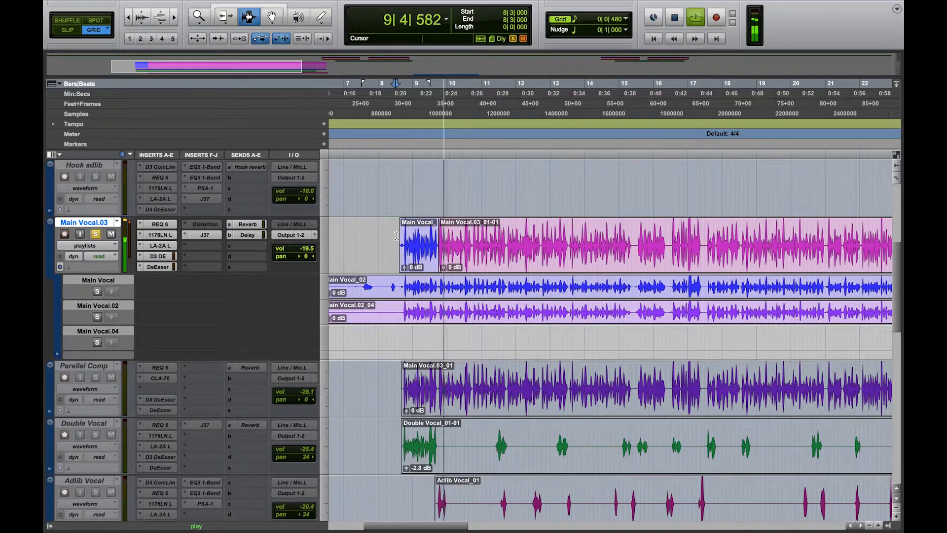
{"action": "key", "text": "space"}
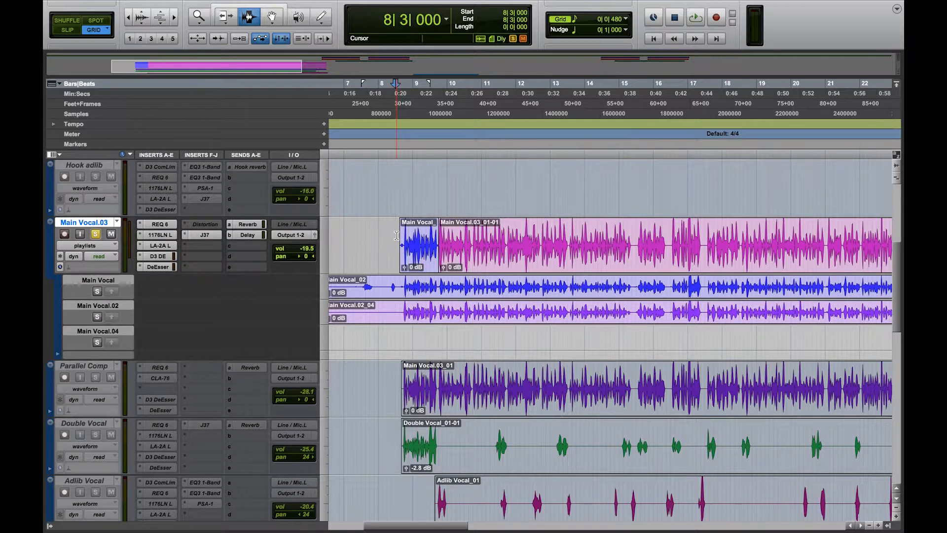
{"action": "key", "text": "space"}
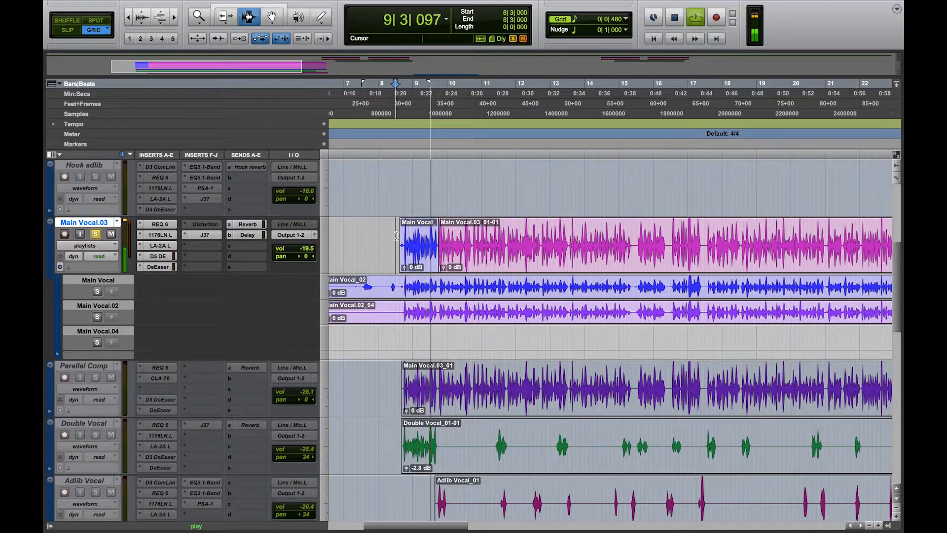
{"action": "key", "text": "space"}
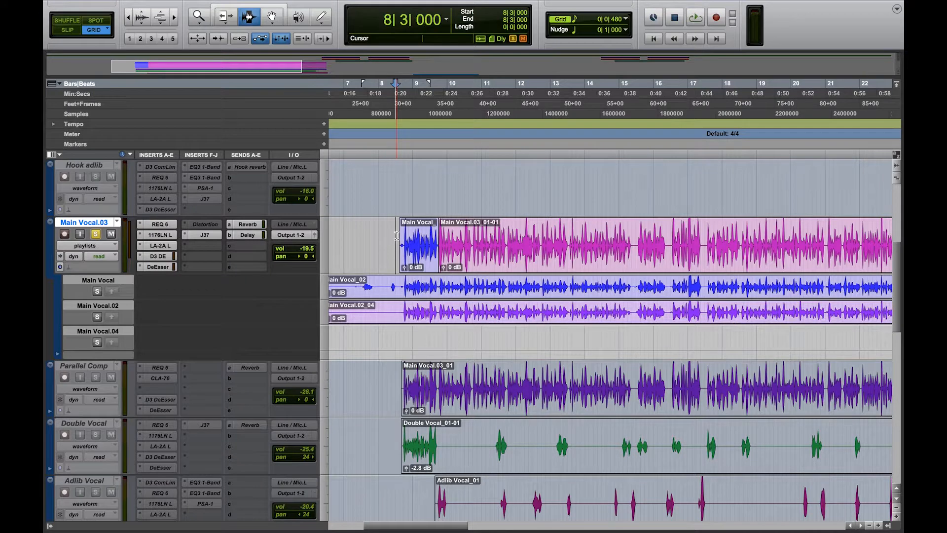
Step: Select the phrase from 15|3|000 to 16|2|480 on the Main Vocal.03 main playlist and play it
{"action": "scroll", "coordinate": [397, 236], "scroll_direction": "right", "scroll_amount": 5}
{"action": "left_click_drag", "start_coordinate": [534, 243], "coordinate": [564, 248]}
{"action": "key", "text": "space"}
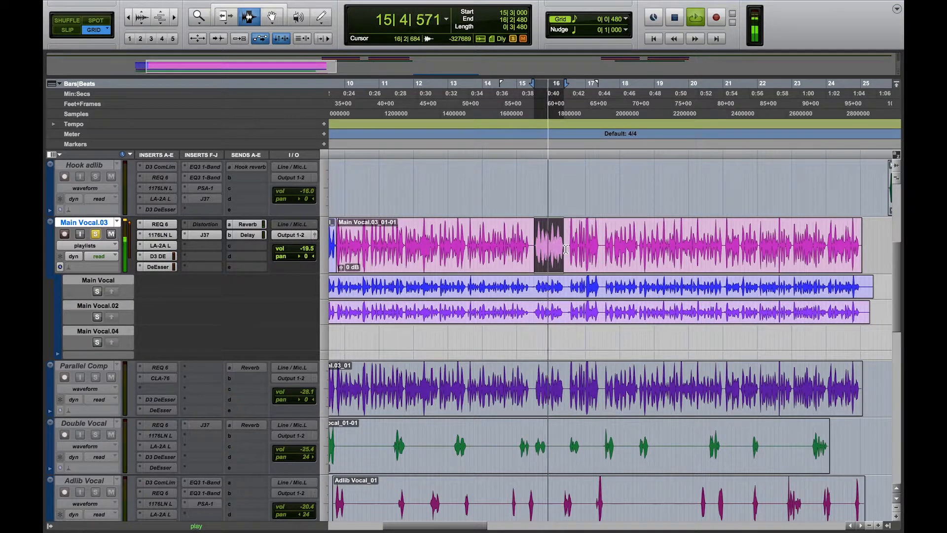
{"action": "key", "text": "space"}
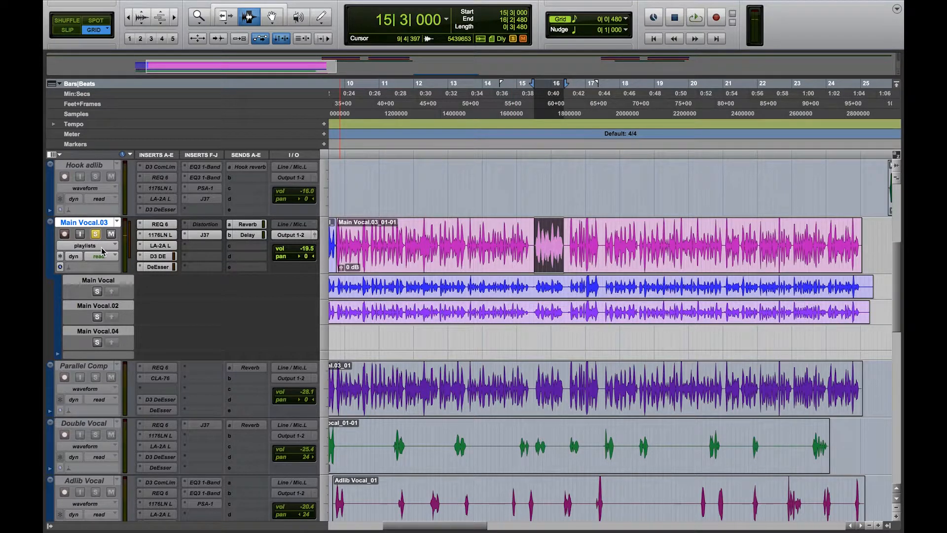
Step: Solo the Main Vocal playlist lane, select its phrase from 15|3|000 to 16|2|480 and play it
{"action": "left_click", "coordinate": [97, 291]}
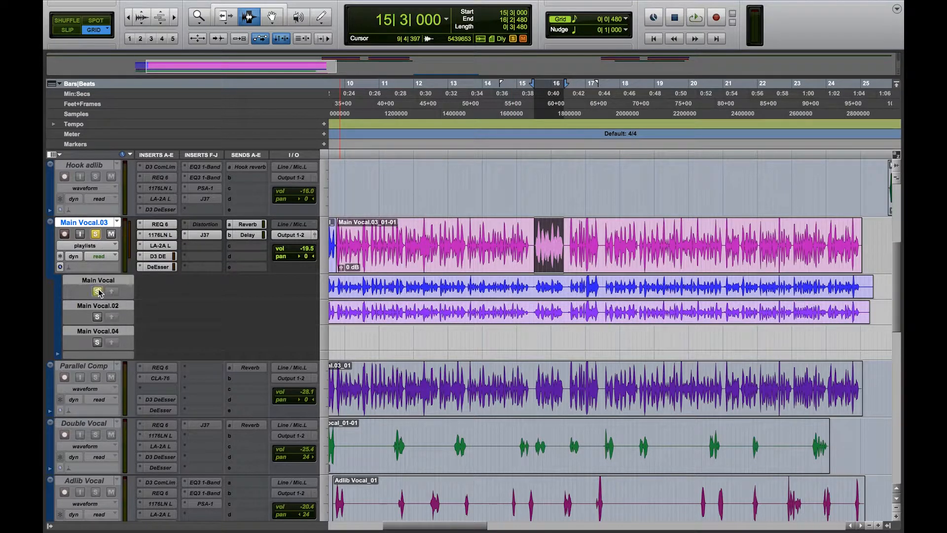
{"action": "left_click", "coordinate": [535, 285]}
{"action": "left_click_drag", "start_coordinate": [536, 285], "coordinate": [564, 287]}
{"action": "key", "text": "space"}
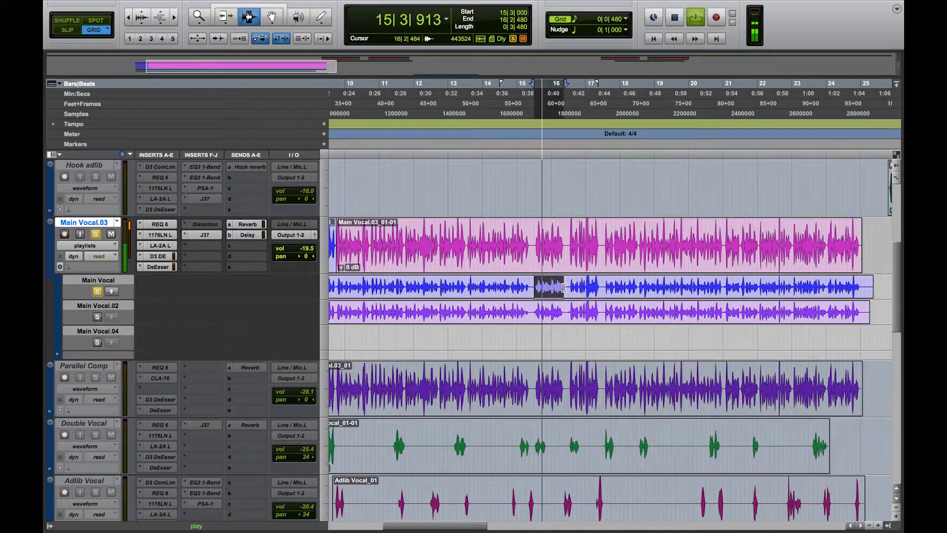
{"action": "key", "text": "space"}
Step: Audition the phrase from 15|3|000 to 16|2|480 in the soloed Main Vocal.02 lane and copy it to the main playlist
{"action": "left_click_drag", "start_coordinate": [536, 315], "coordinate": [565, 314]}
{"action": "left_click", "coordinate": [98, 317]}
{"action": "key", "text": "space"}
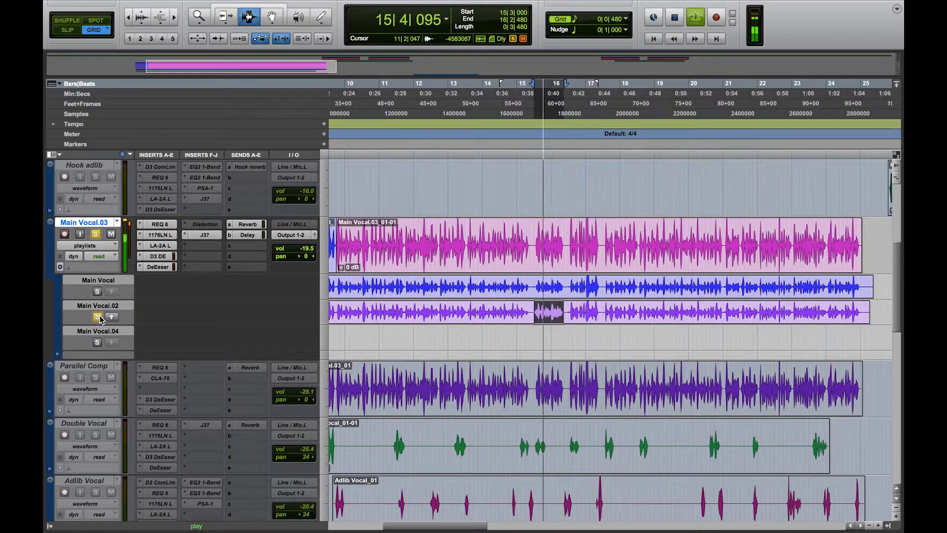
{"action": "key", "text": "space"}
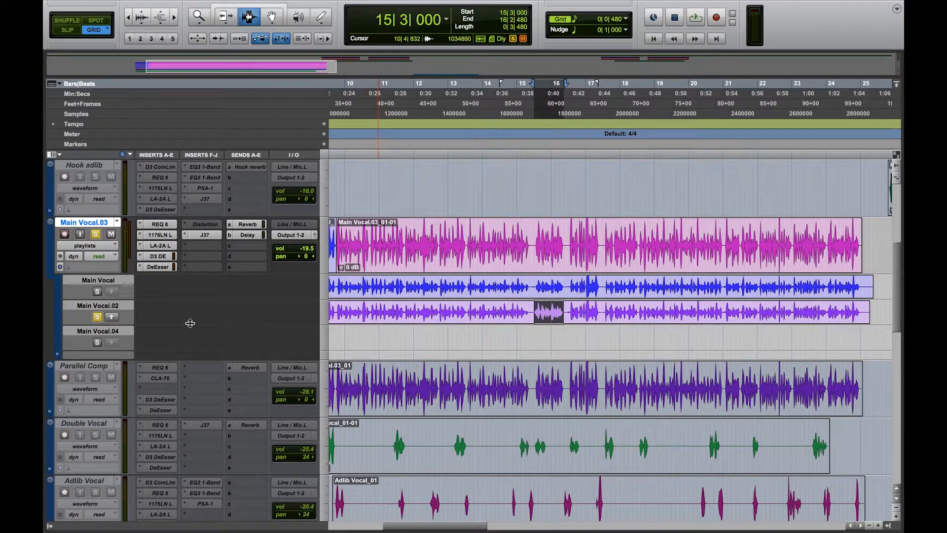
{"action": "left_click", "coordinate": [113, 317]}
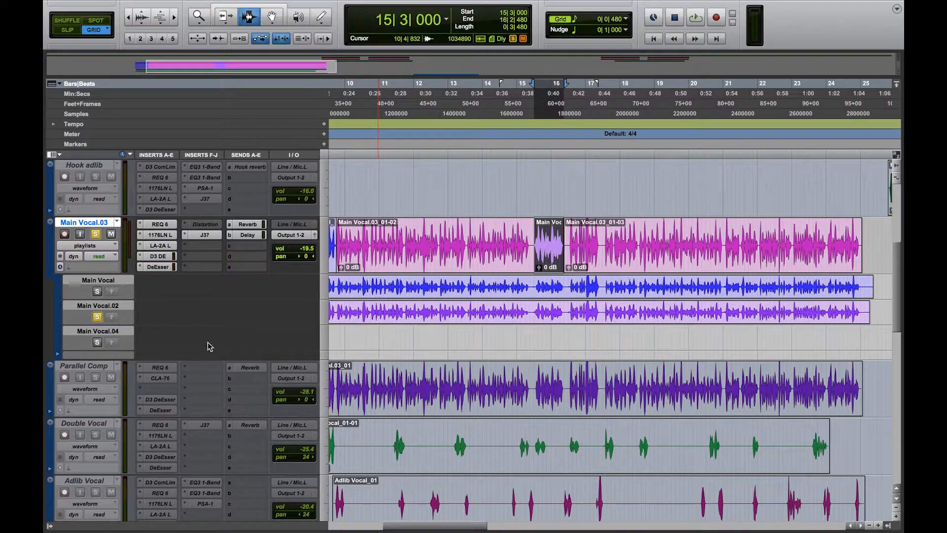
Step: Unsolo the Main Vocal.02 lane and play the comped track from 14|2|480 through the replaced phrase
{"action": "left_click", "coordinate": [98, 317]}
{"action": "left_click", "coordinate": [495, 231]}
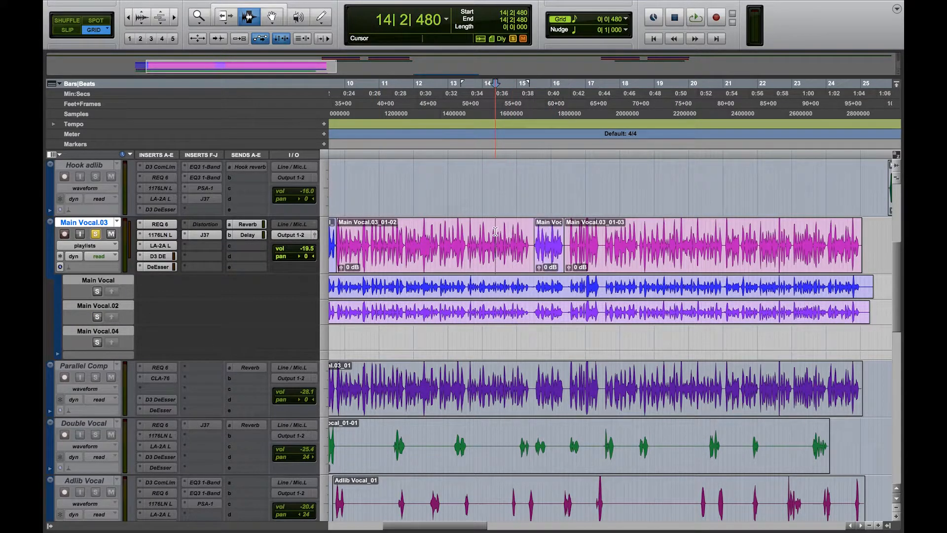
{"action": "key", "text": "space"}
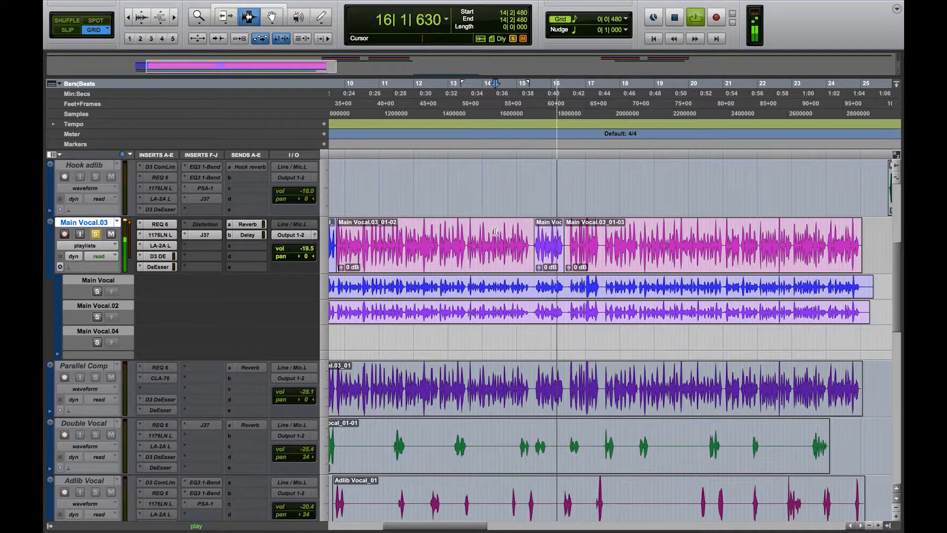
{"action": "key", "text": "space"}
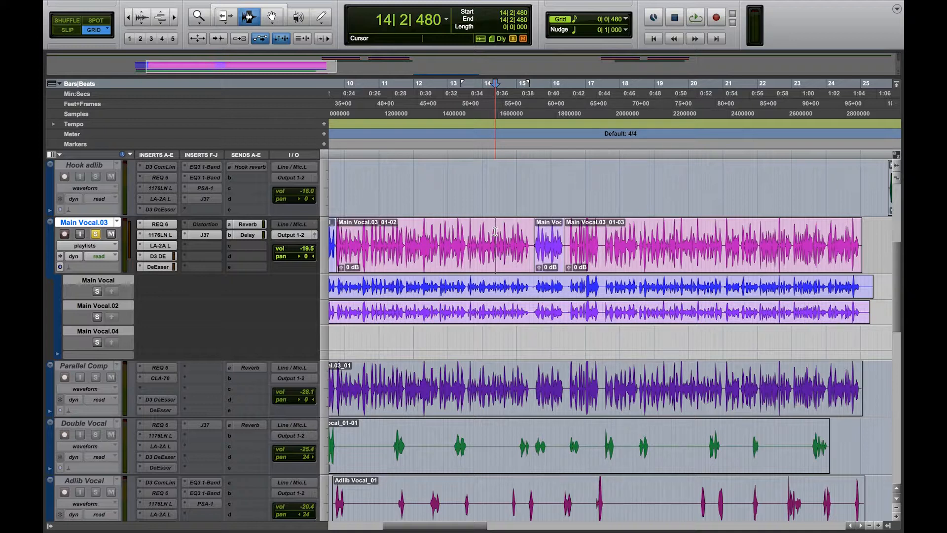
Step: Select the comped clips on Main Vocal.03 from 8|2|480 to 16|3|000 and consolidate them into one clip
{"action": "scroll", "coordinate": [495, 231], "scroll_direction": "left", "scroll_amount": 5}
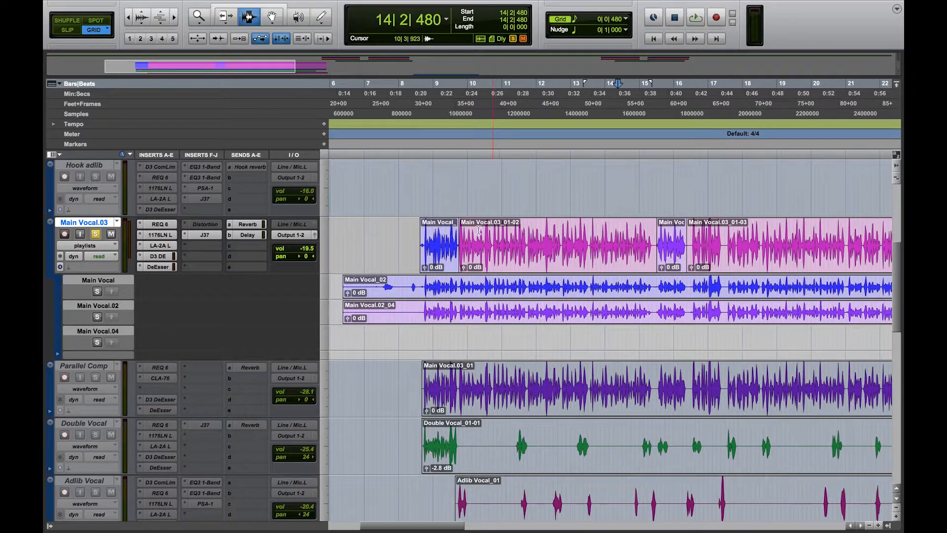
{"action": "left_click_drag", "start_coordinate": [411, 242], "coordinate": [689, 243]}
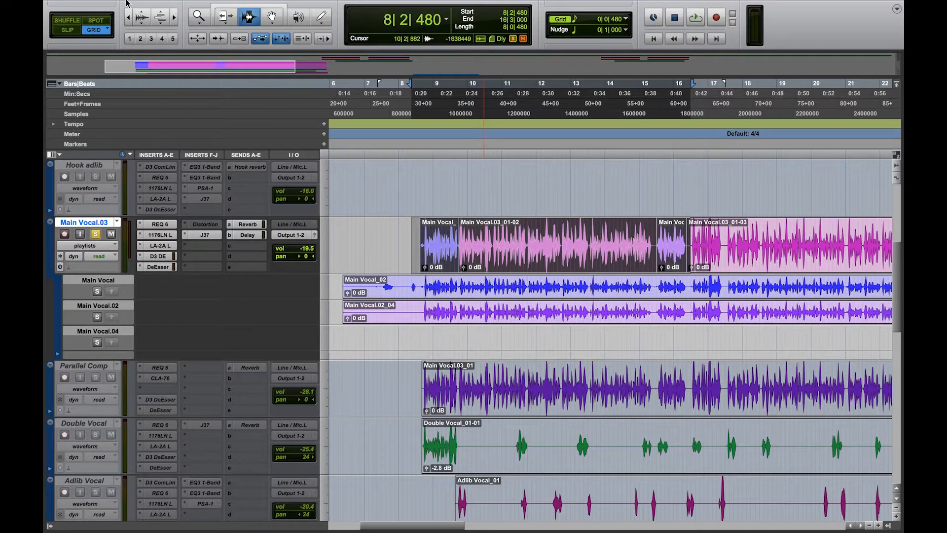
{"action": "mouse_move", "coordinate": [67, 4]}
{"action": "left_click", "coordinate": [131, 6]}
{"action": "mouse_move", "coordinate": [156, 6]}
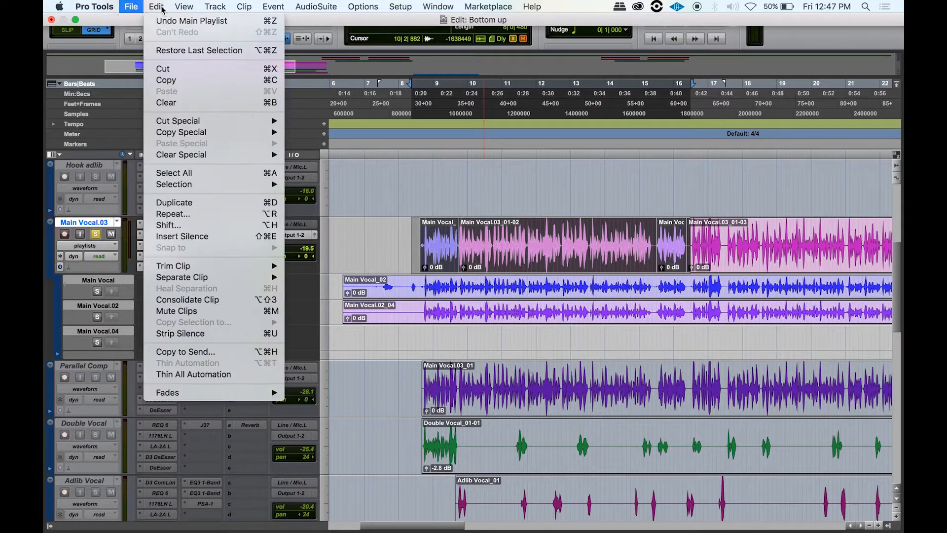
{"action": "left_click", "coordinate": [219, 300]}
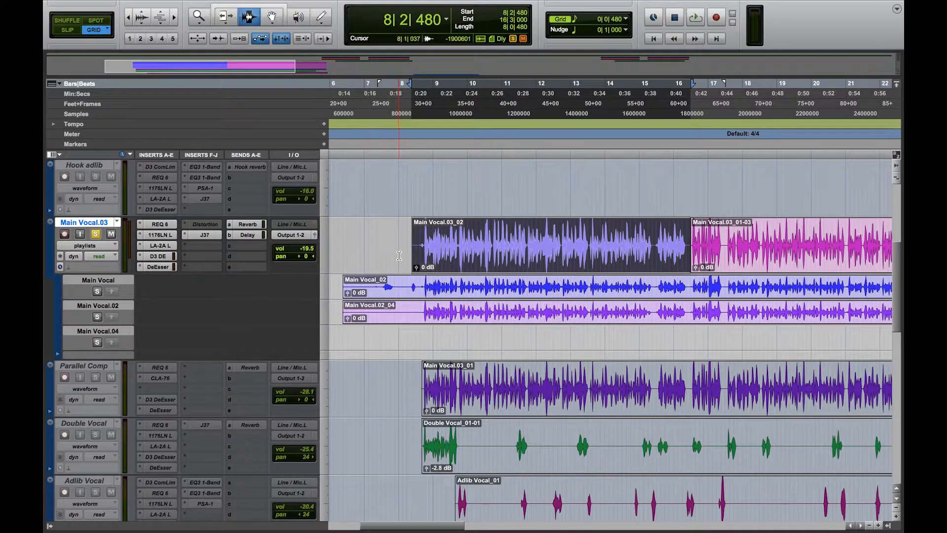
{"action": "left_click", "coordinate": [399, 255]}
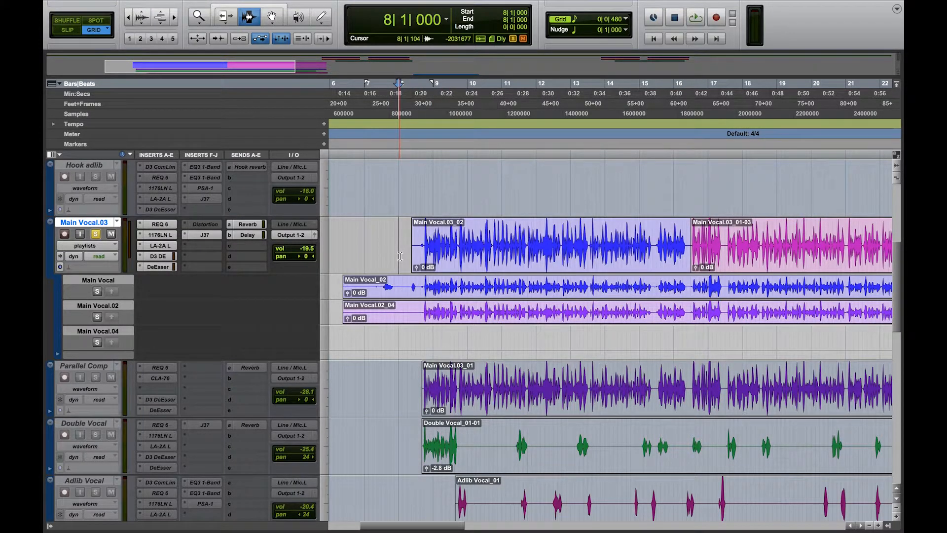
{"action": "mouse_move", "coordinate": [399, 256]}
{"action": "left_mouse_down"}
{"action": "mouse_move", "coordinate": [748, 247]}
{"action": "mouse_move", "coordinate": [390, 249]}
{"action": "mouse_move", "coordinate": [402, 252]}
{"action": "left_mouse_up"}
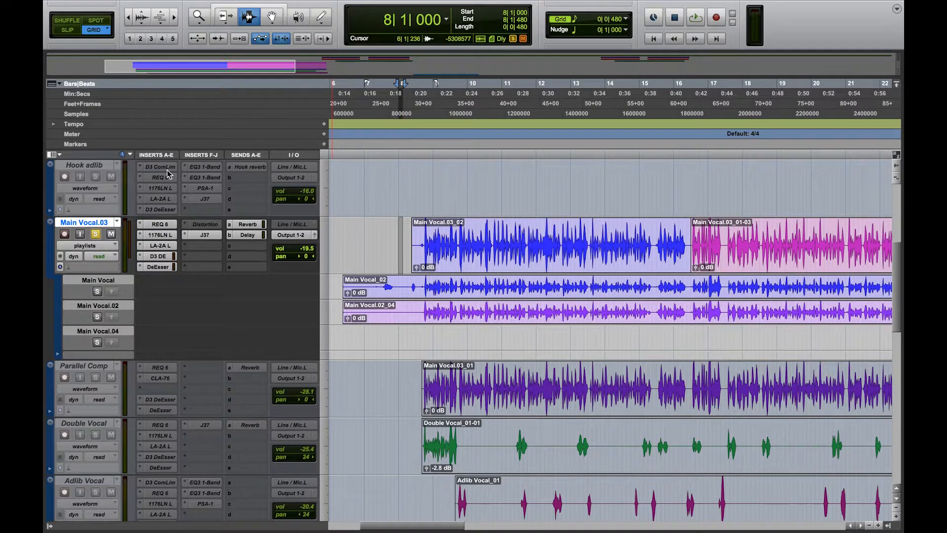
{"action": "left_click", "coordinate": [118, 223]}
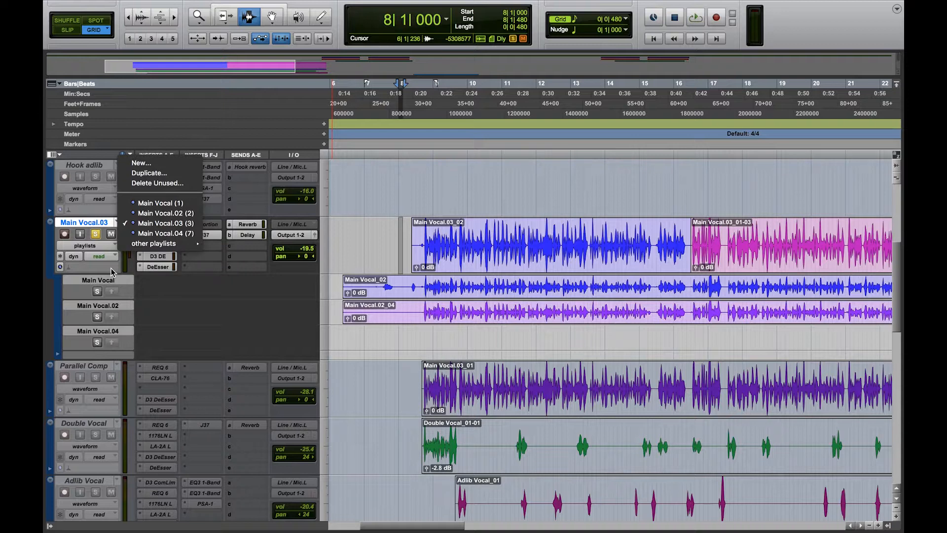
{"action": "left_click", "coordinate": [130, 289]}
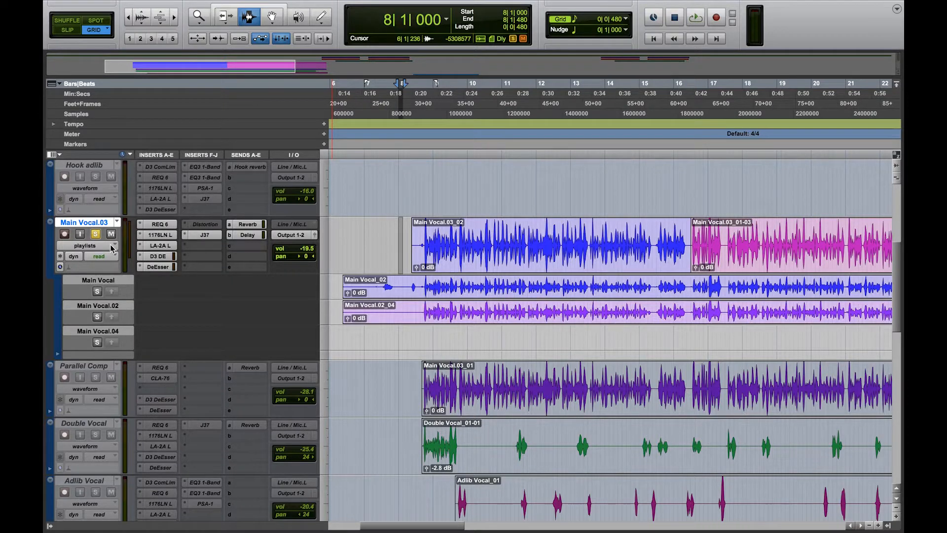
Step: Switch the Main Vocal.03 track from playlists view to waveform view
{"action": "left_click", "coordinate": [111, 245]}
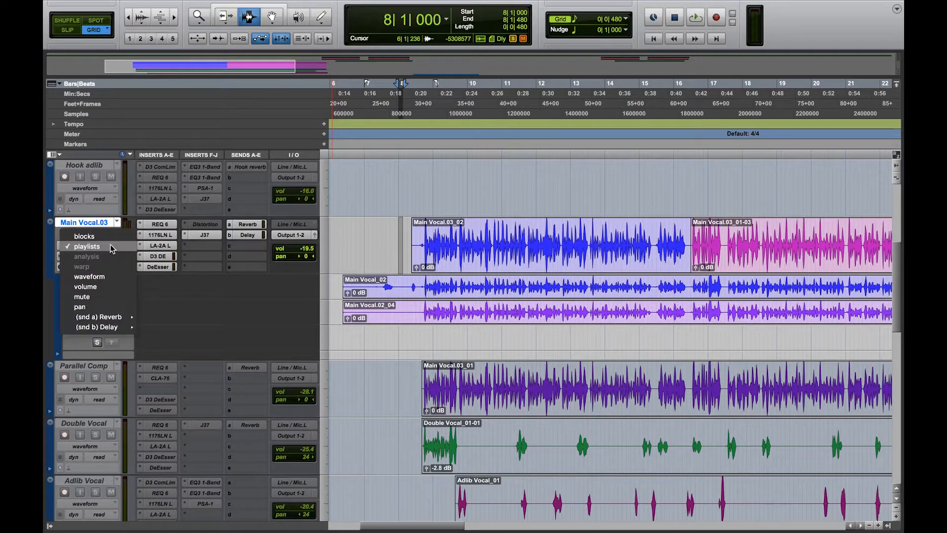
{"action": "left_click", "coordinate": [109, 274]}
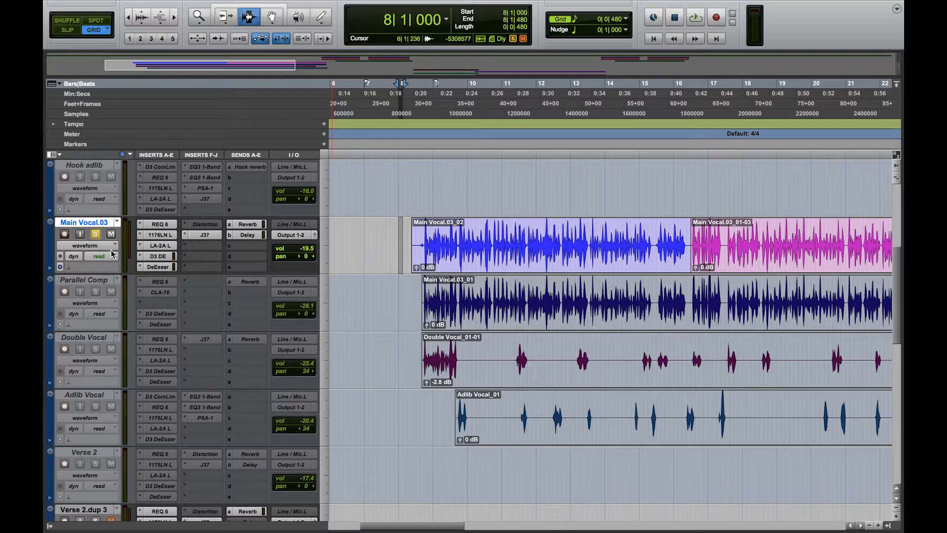
{"action": "scroll", "coordinate": [114, 250], "scroll_direction": "right", "scroll_amount": 3}
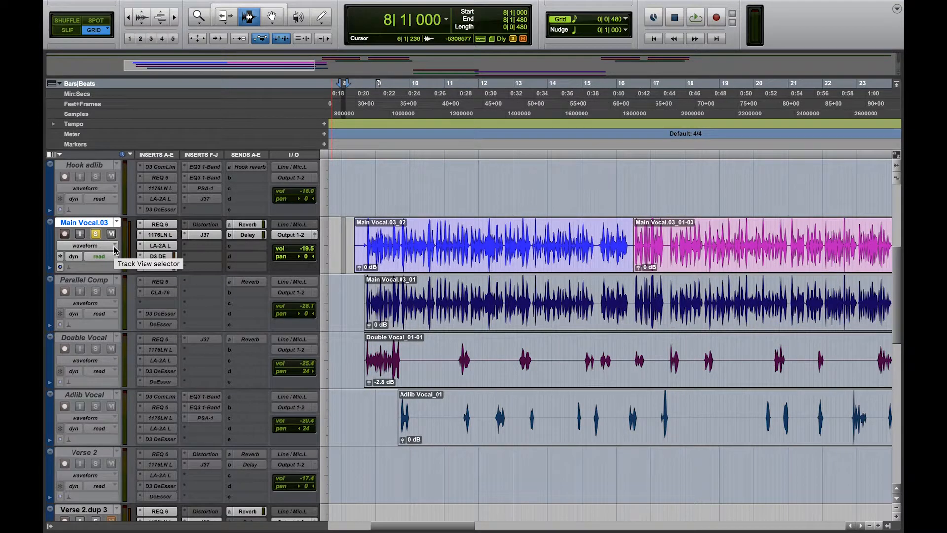